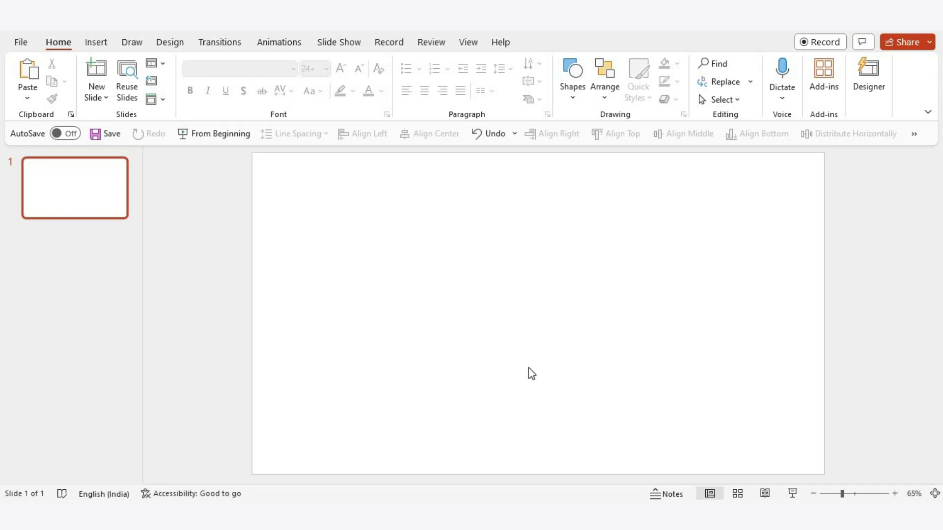
Step: Paste the lavender-field photo to cover the slide, then align it to the slide's horizontal centre
{"action": "key", "text": "ctrl+v"}
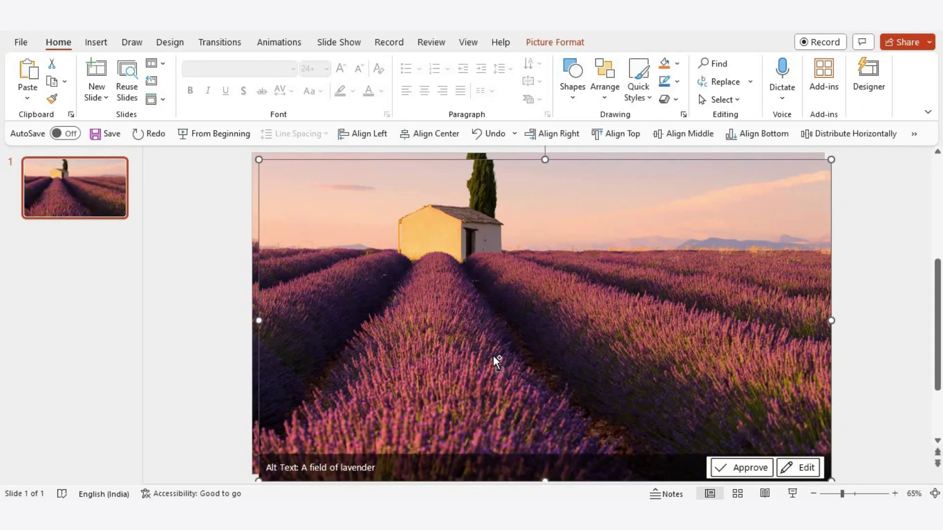
{"action": "left_click", "coordinate": [862, 325]}
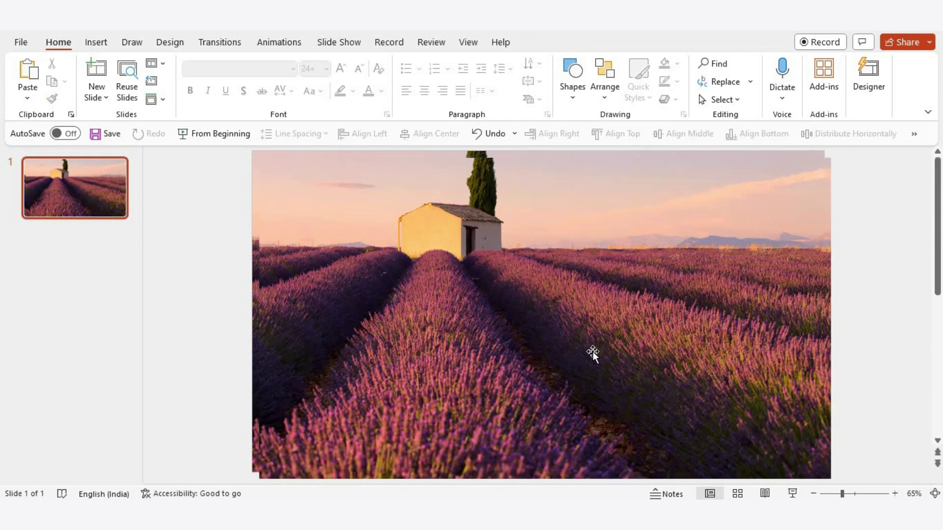
{"action": "left_click", "coordinate": [532, 364]}
{"action": "scroll", "coordinate": [548, 336], "scroll_direction": "down", "scroll_amount": 2}
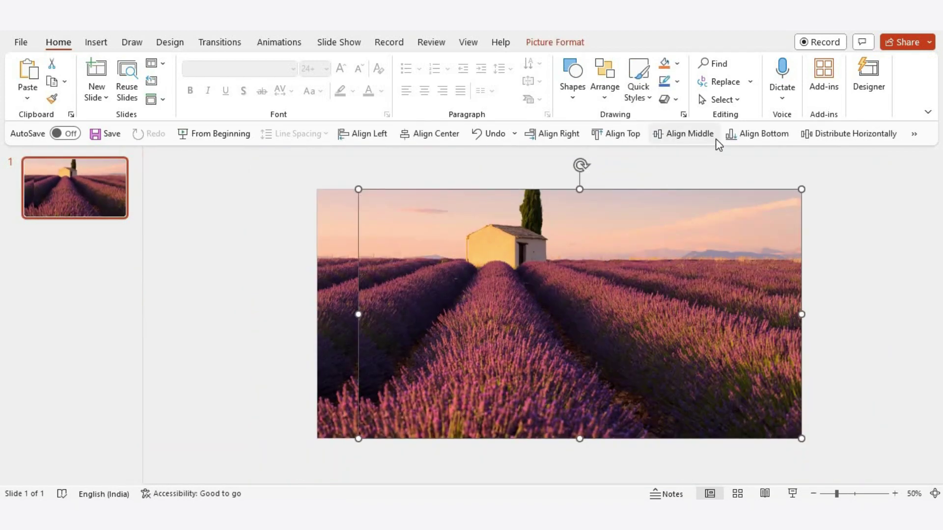
{"action": "left_click", "coordinate": [433, 134]}
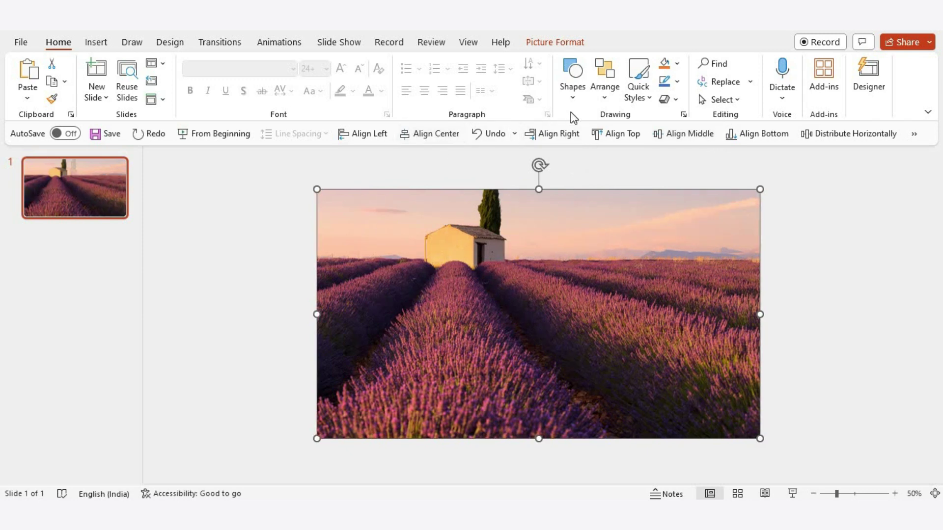
Step: Draw a parallelogram over the photo's right side, steepen its slant and widen it to 26.27 cm
{"action": "left_click", "coordinate": [575, 96]}
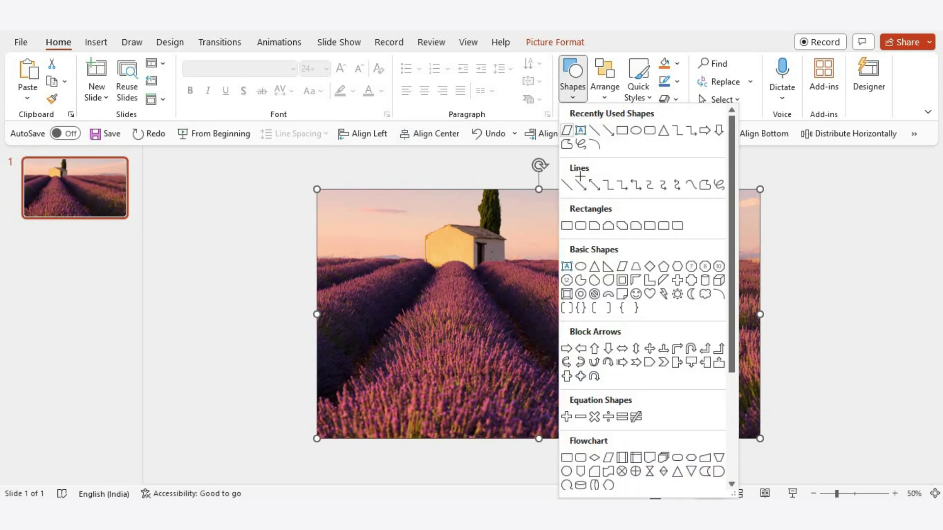
{"action": "left_click_drag", "start_coordinate": [580, 182], "coordinate": [787, 466]}
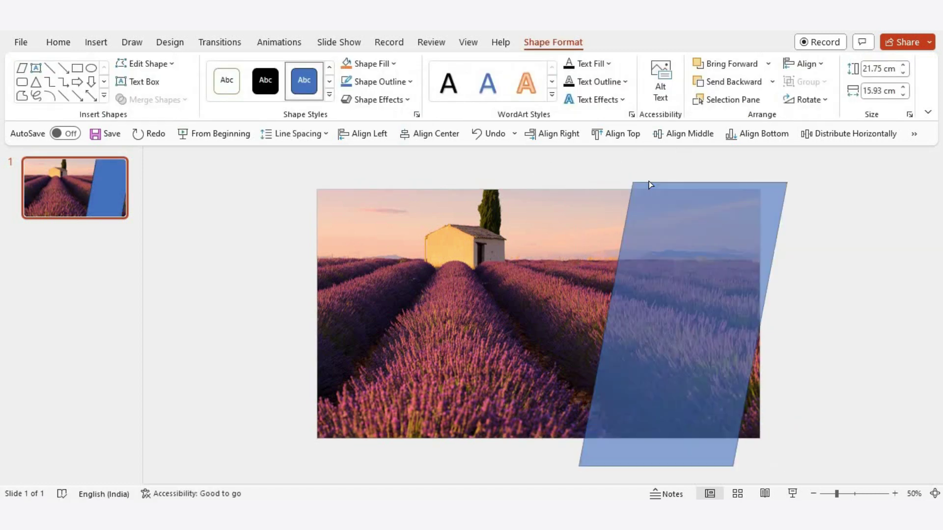
{"action": "left_click_drag", "start_coordinate": [649, 185], "coordinate": [652, 182]}
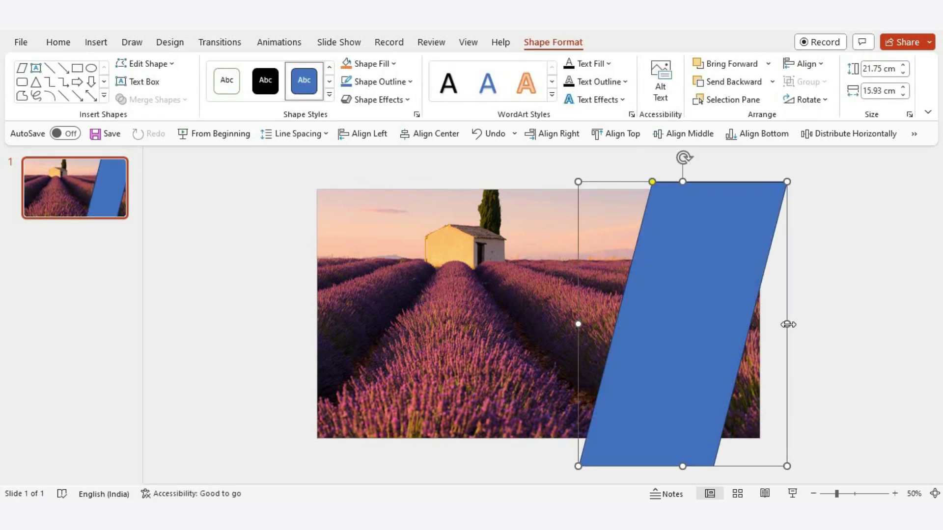
{"action": "left_click_drag", "start_coordinate": [787, 324], "coordinate": [868, 324]}
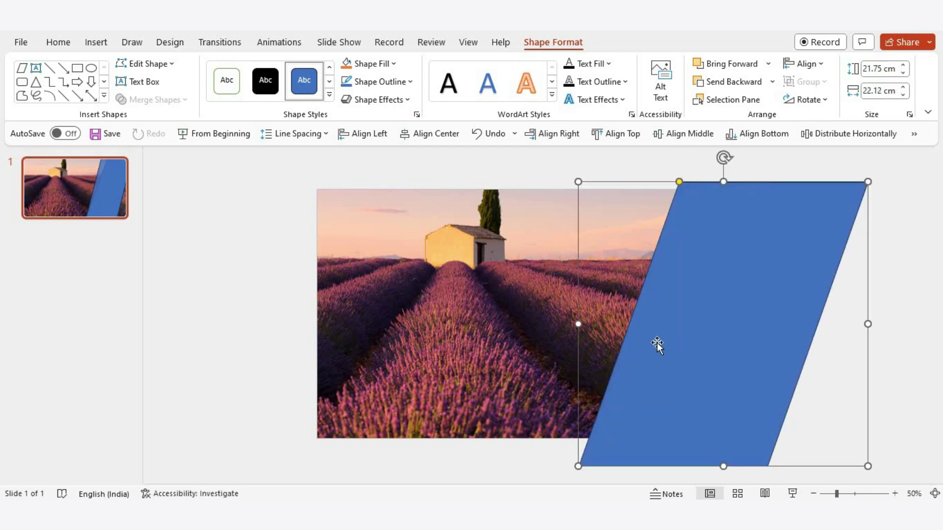
{"action": "left_click_drag", "start_coordinate": [656, 336], "coordinate": [648, 336]}
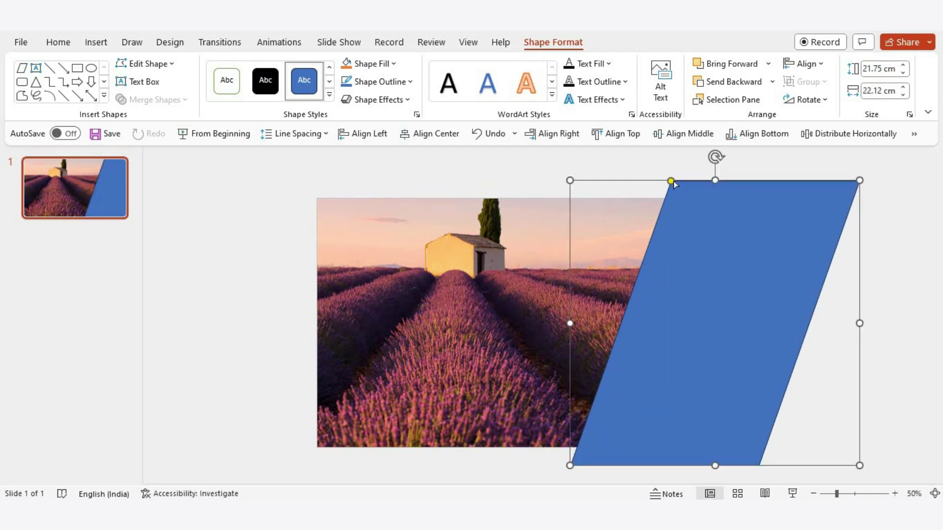
{"action": "left_click_drag", "start_coordinate": [673, 181], "coordinate": [694, 180]}
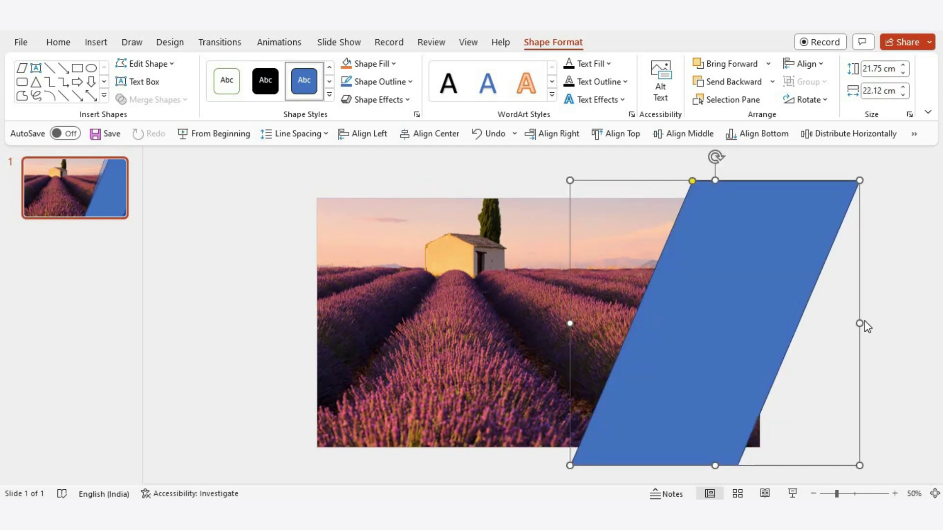
{"action": "left_click_drag", "start_coordinate": [859, 323], "coordinate": [913, 321]}
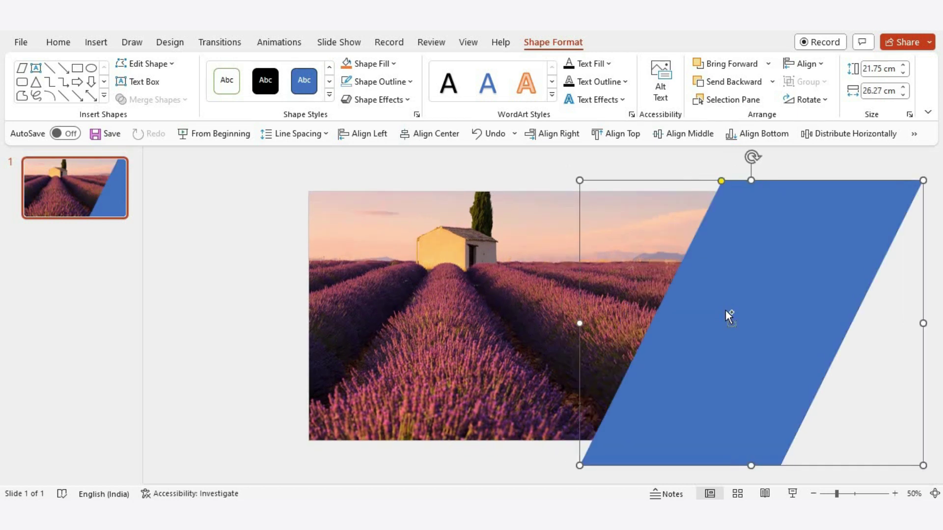
{"action": "scroll", "coordinate": [726, 310], "scroll_direction": "down", "scroll_amount": 2}
{"action": "left_click", "coordinate": [524, 318], "text": "shift"}
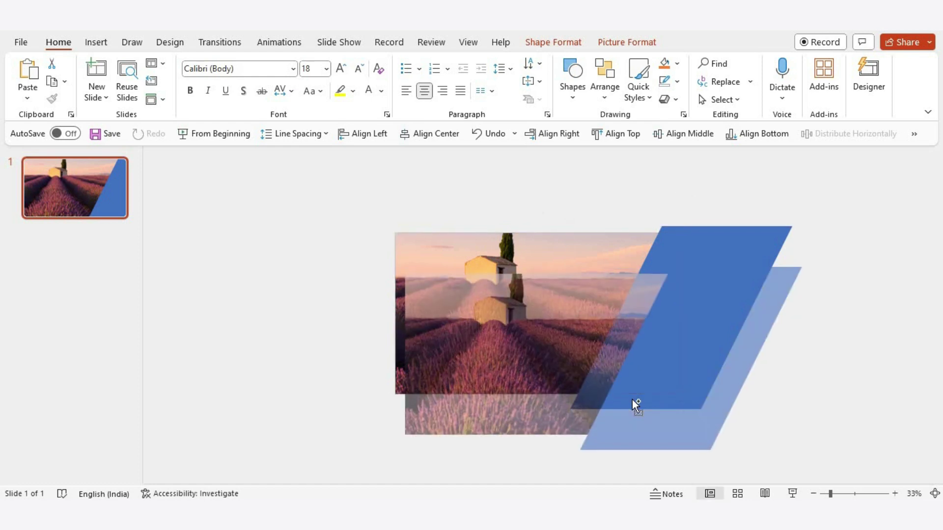
Step: Duplicate the photo and parallelogram, then subtract the parallelogram from the photo copy
{"action": "left_click_drag", "start_coordinate": [631, 393], "coordinate": [641, 434]}
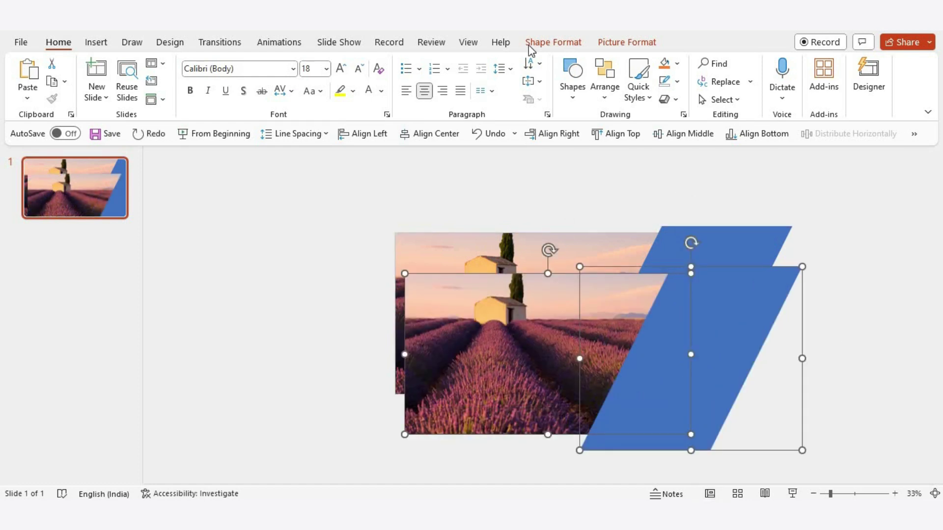
{"action": "left_click", "coordinate": [552, 41]}
{"action": "left_click", "coordinate": [153, 99]}
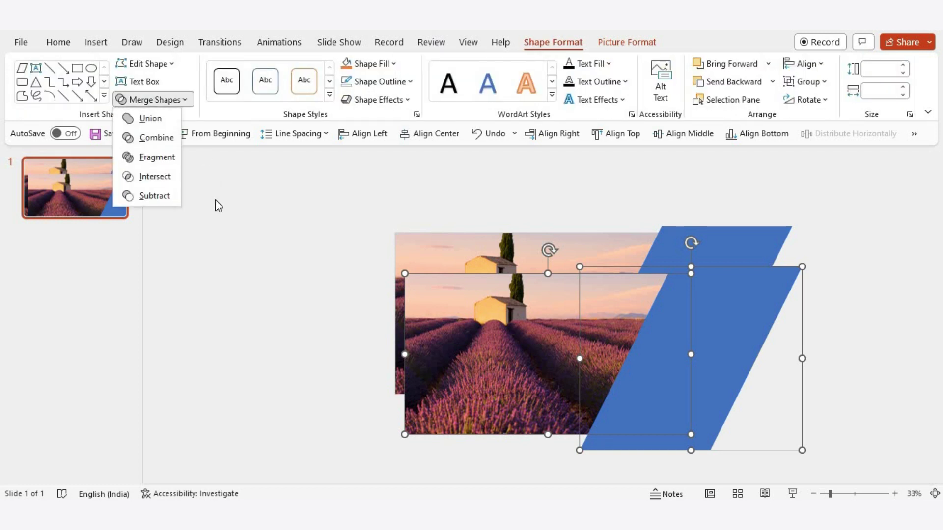
{"action": "left_click", "coordinate": [144, 195]}
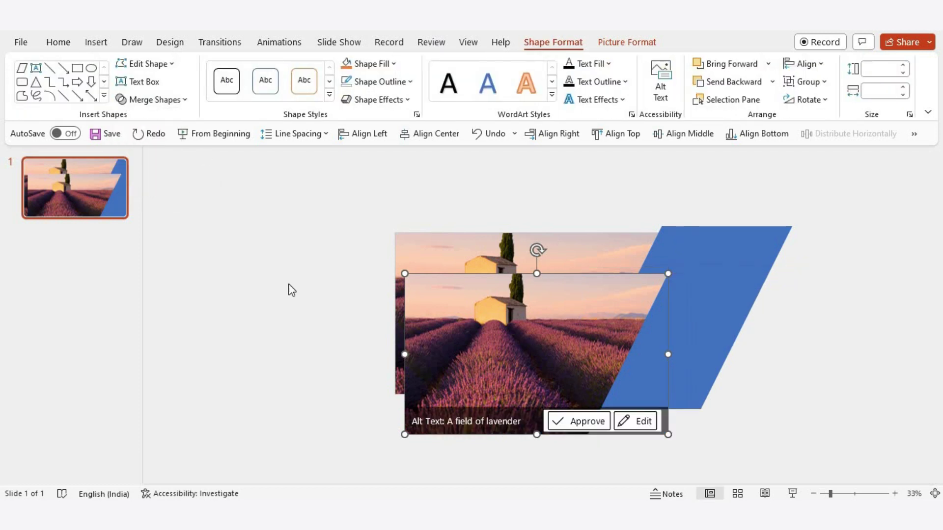
Step: Move the cut photo piece lower over the original and select the back photo with the parallelogram
{"action": "left_click_drag", "start_coordinate": [568, 371], "coordinate": [557, 334]}
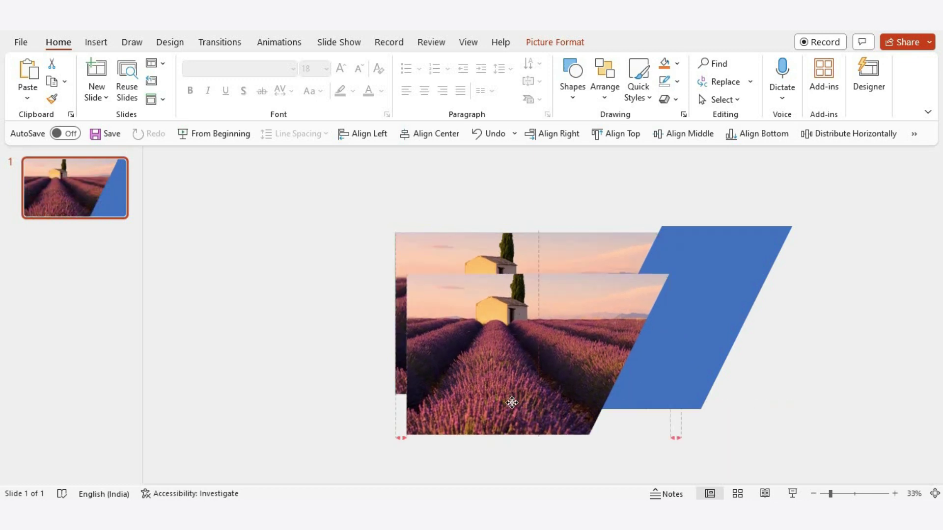
{"action": "left_click_drag", "start_coordinate": [512, 392], "coordinate": [523, 437]}
{"action": "key", "text": "Escape"}
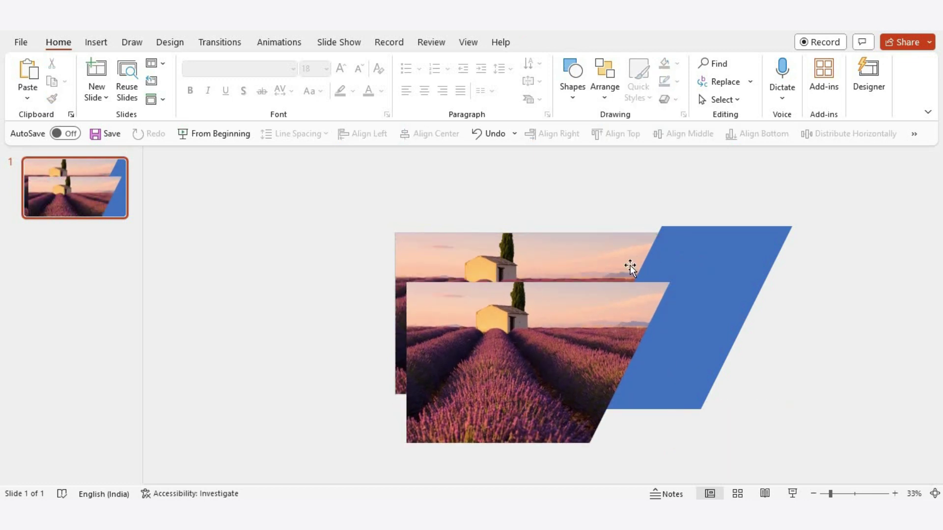
{"action": "left_click", "coordinate": [688, 258]}
{"action": "left_click", "coordinate": [699, 257], "text": "shift"}
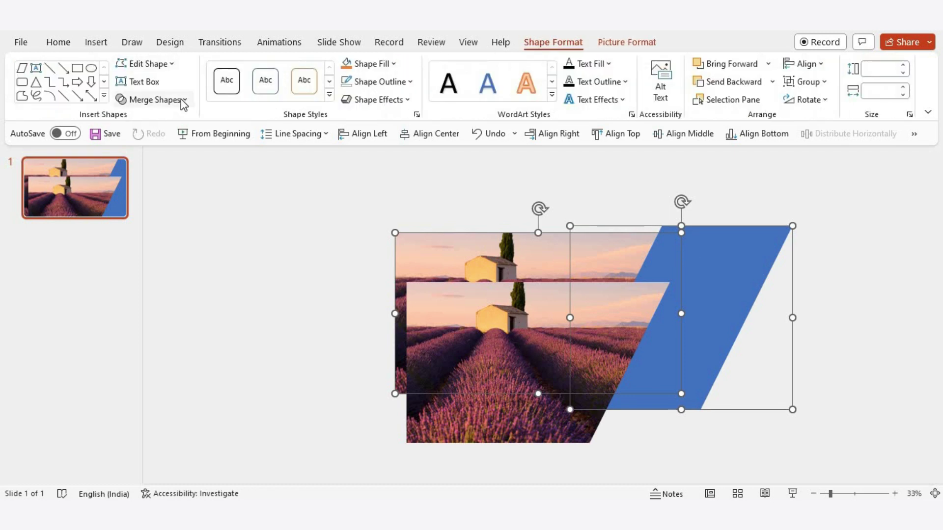
Step: Intersect the back photo with the parallelogram to keep only the slanted right piece
{"action": "left_click", "coordinate": [183, 101]}
{"action": "left_click", "coordinate": [164, 178]}
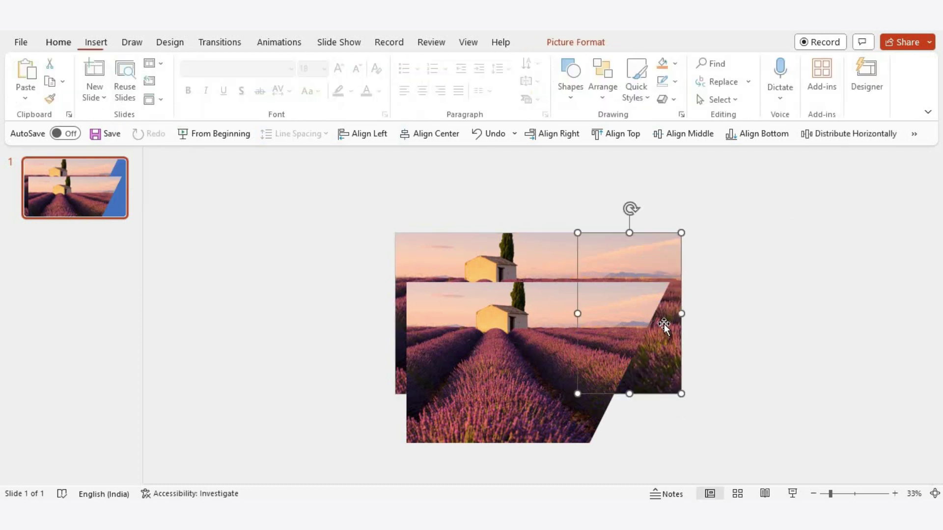
{"action": "left_click_drag", "start_coordinate": [664, 325], "coordinate": [667, 346]}
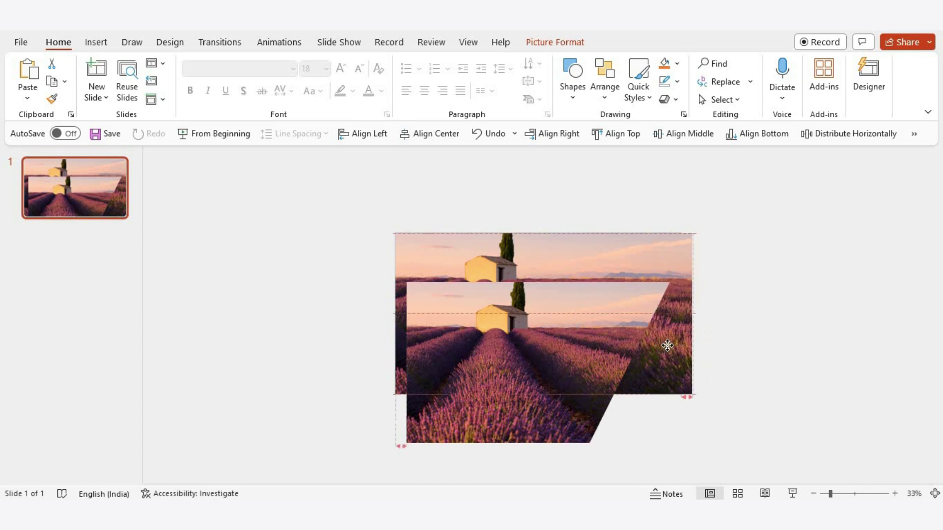
Step: Align the lower cut piece to the slide's middle and left edge so the pieces rejoin
{"action": "left_click", "coordinate": [531, 419]}
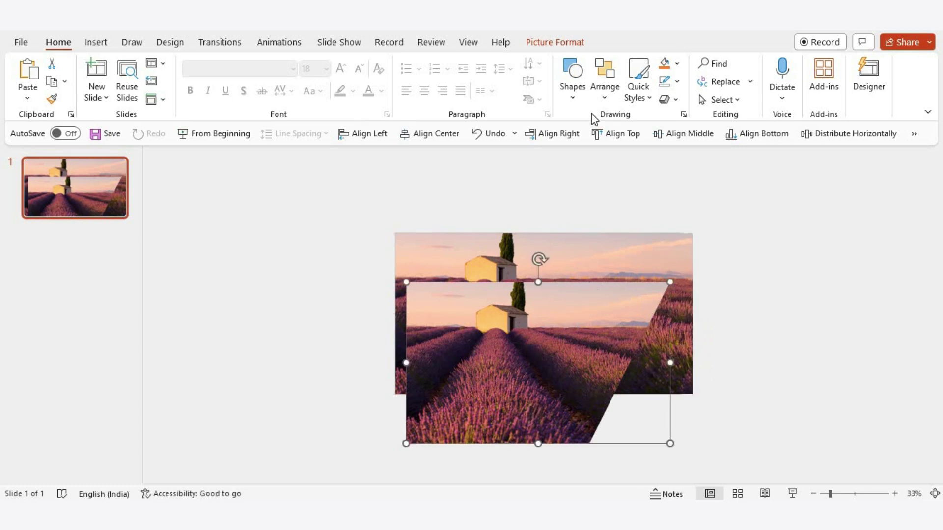
{"action": "left_click", "coordinate": [683, 137]}
{"action": "left_click", "coordinate": [363, 140]}
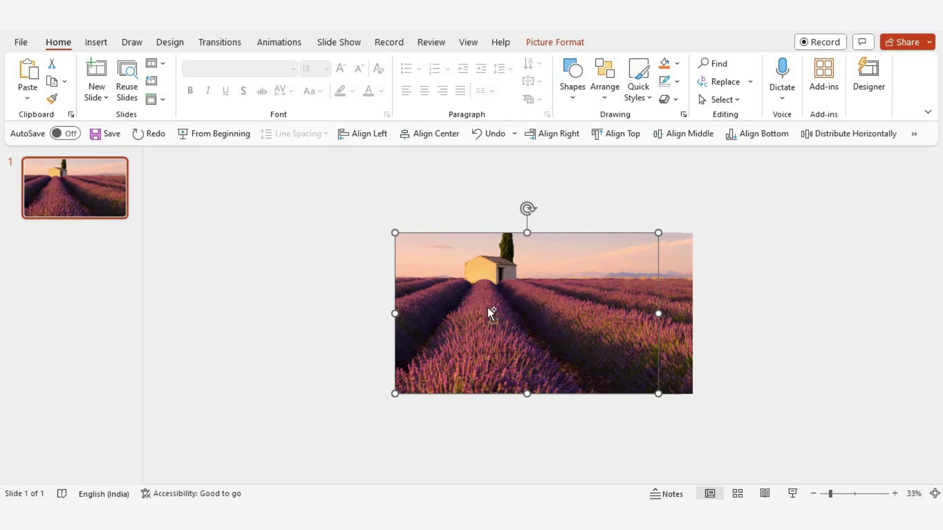
{"action": "scroll", "coordinate": [491, 311], "scroll_direction": "up", "scroll_amount": 2}
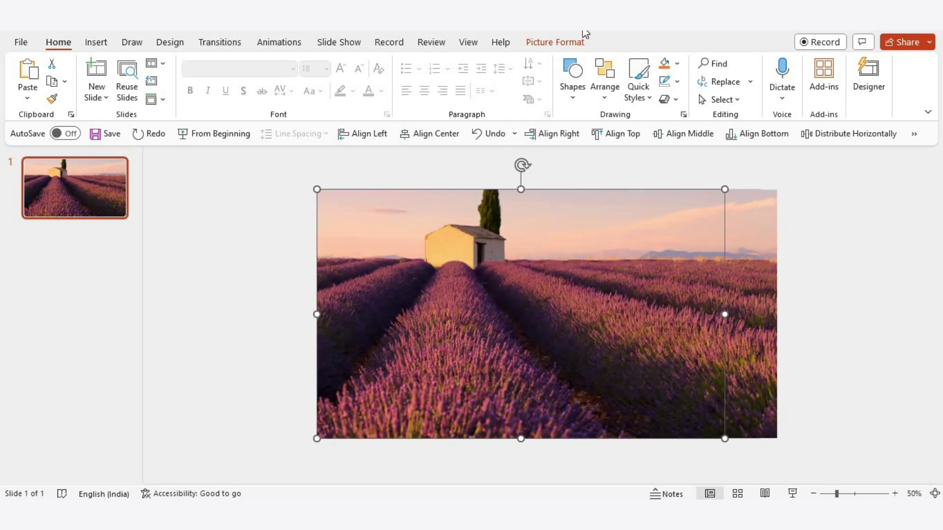
Step: Apply the Blur artistic effect and an outer shadow preset to the large lavender picture
{"action": "left_click", "coordinate": [568, 44]}
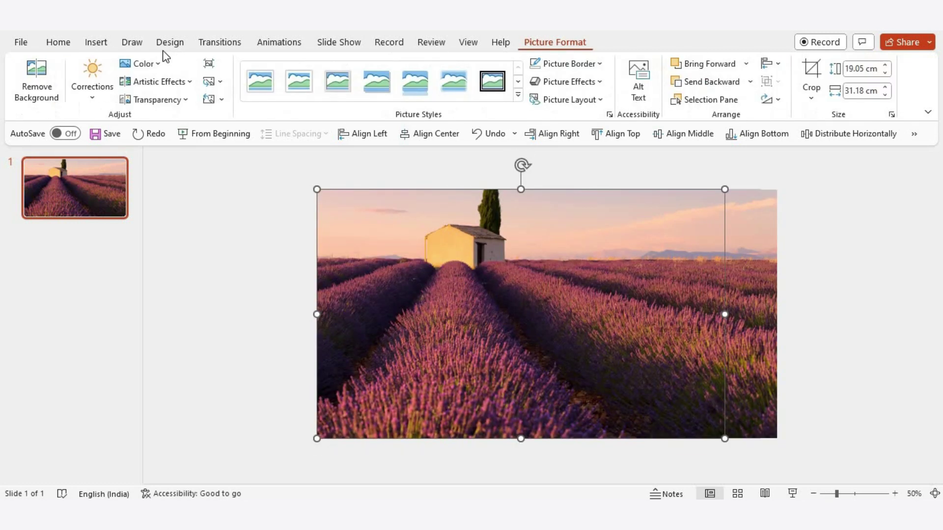
{"action": "left_click", "coordinate": [190, 84]}
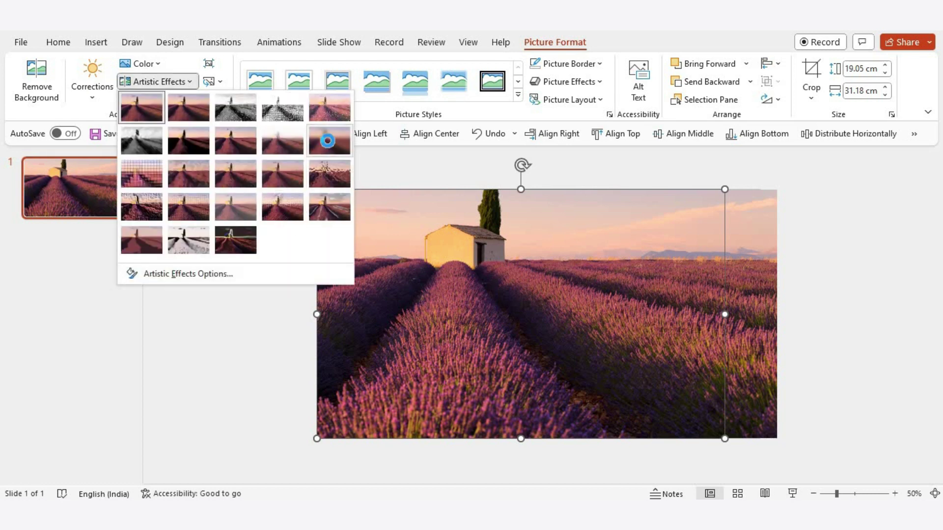
{"action": "left_click", "coordinate": [321, 149]}
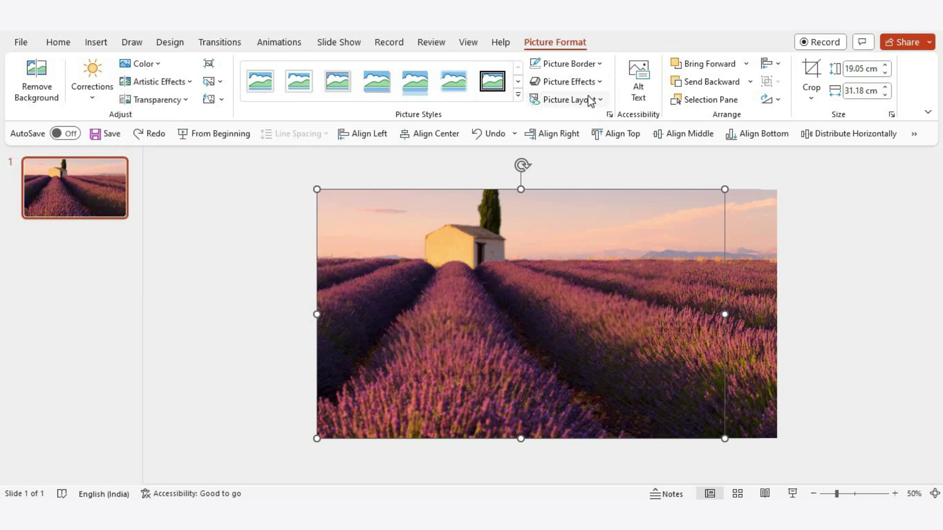
{"action": "left_click", "coordinate": [597, 83]}
{"action": "mouse_move", "coordinate": [577, 138]}
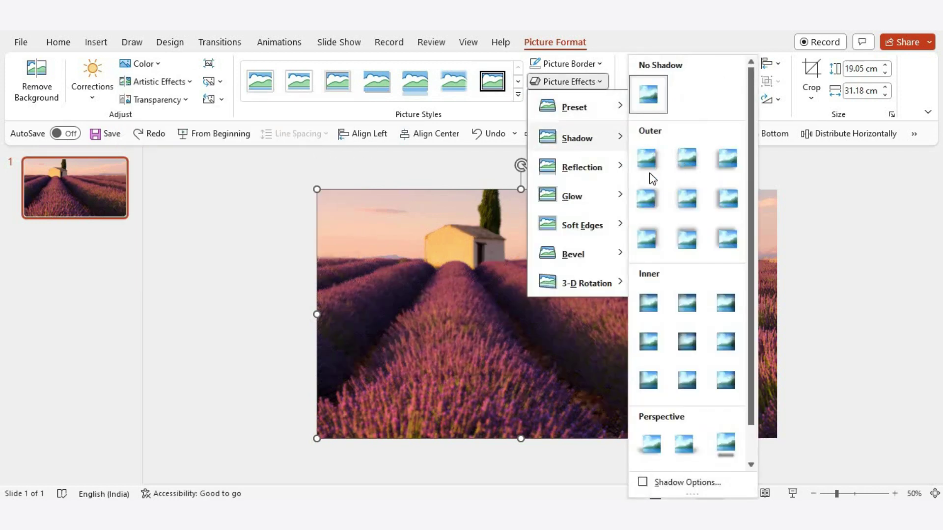
{"action": "left_click", "coordinate": [647, 165]}
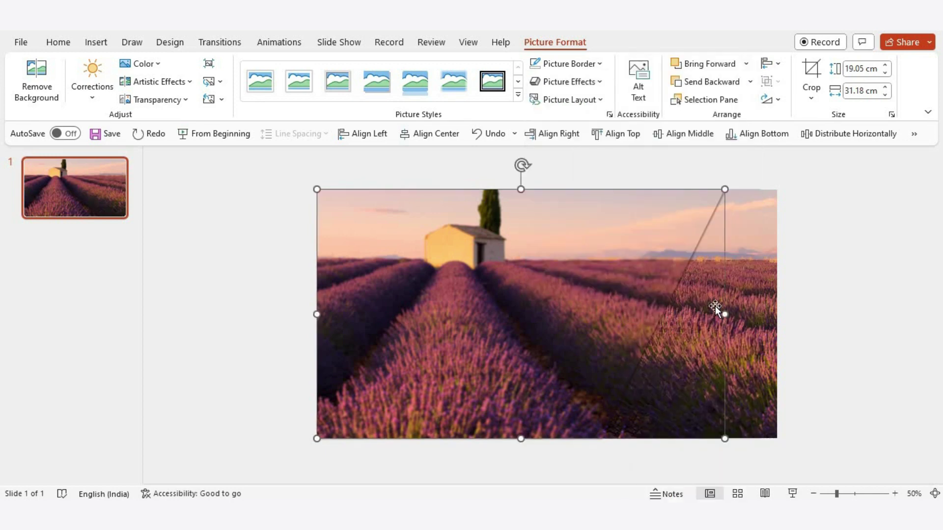
Step: Give the slanted right piece the Blur artistic effect and an outer shadow
{"action": "left_click", "coordinate": [752, 340]}
{"action": "left_click", "coordinate": [156, 65]}
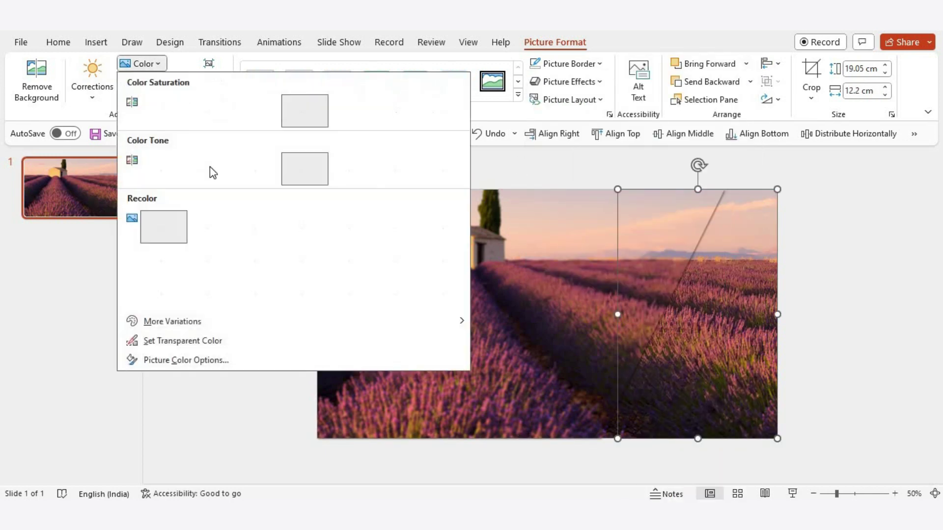
{"action": "left_click", "coordinate": [709, 310]}
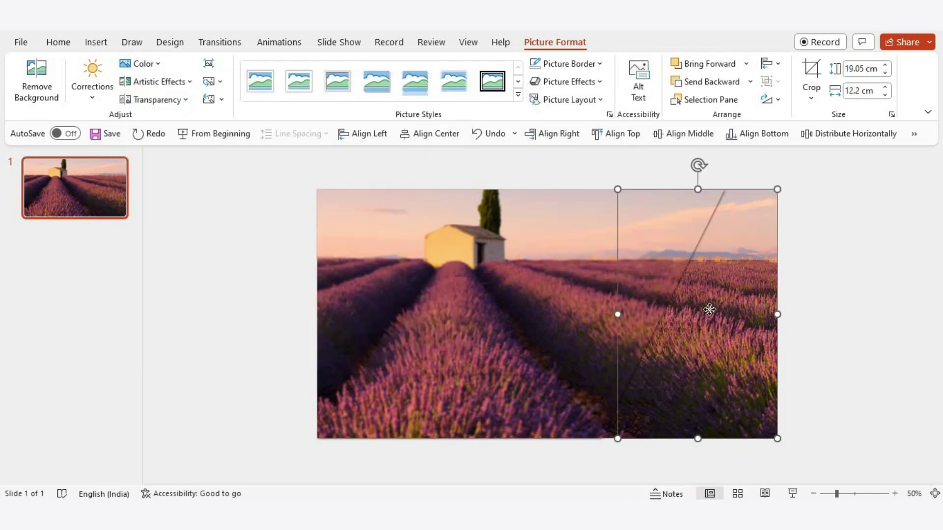
{"action": "left_click", "coordinate": [167, 82]}
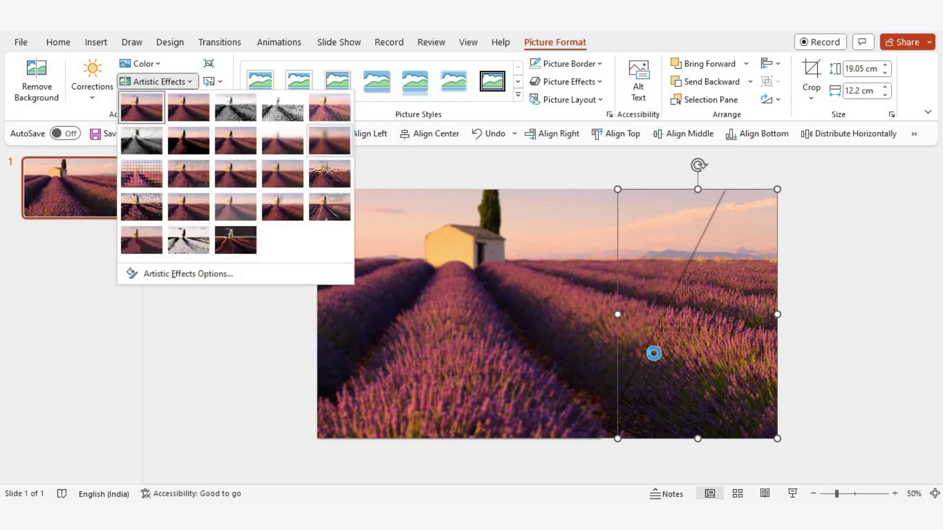
{"action": "left_click", "coordinate": [779, 366]}
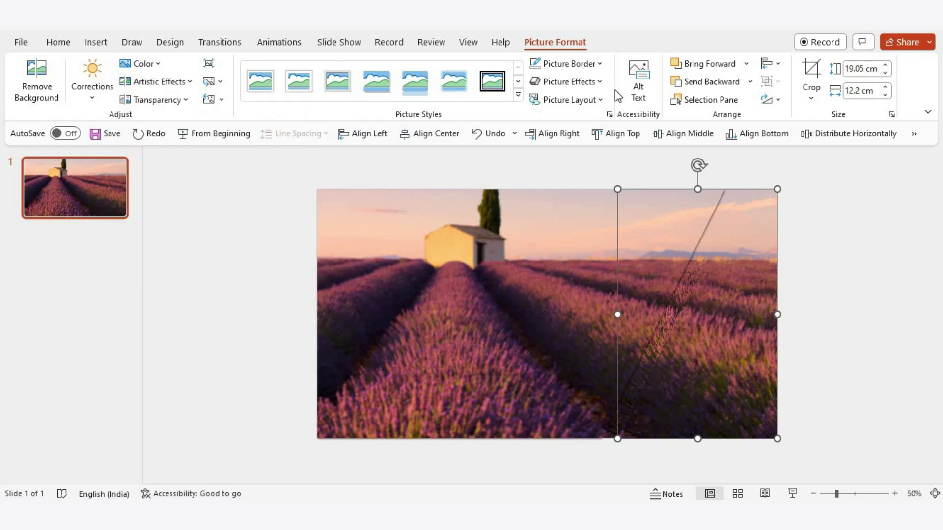
{"action": "left_click", "coordinate": [568, 82]}
{"action": "mouse_move", "coordinate": [576, 138]}
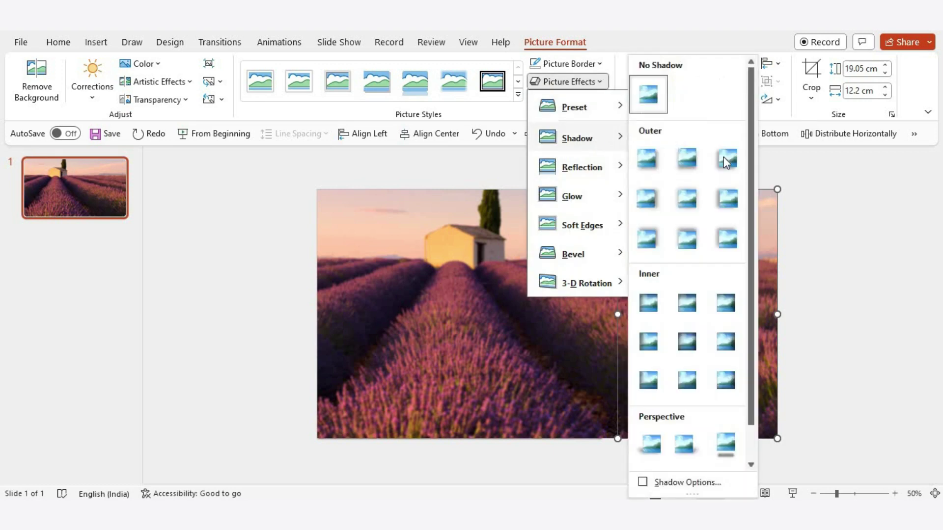
{"action": "left_click", "coordinate": [724, 161]}
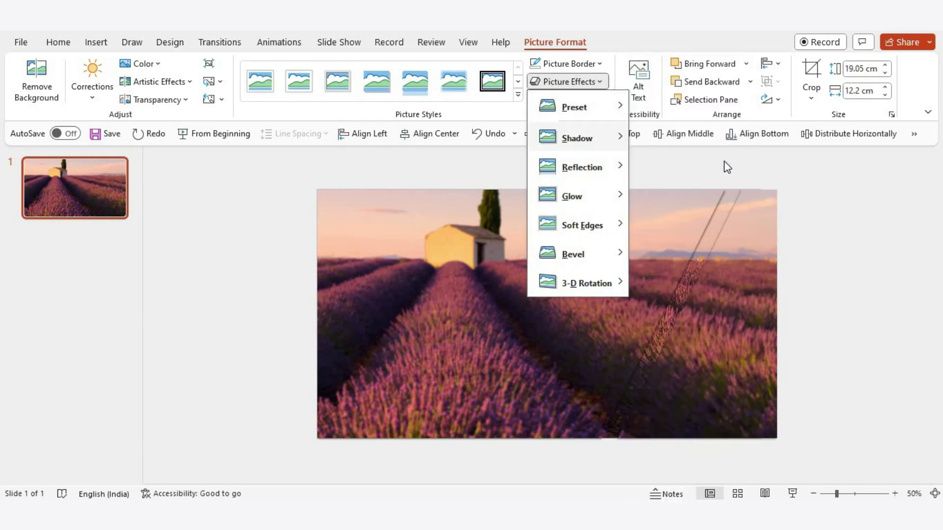
Step: Duplicate the slanted piece with Ctrl+D and move the copy to the slide's right edge
{"action": "left_click", "coordinate": [741, 314]}
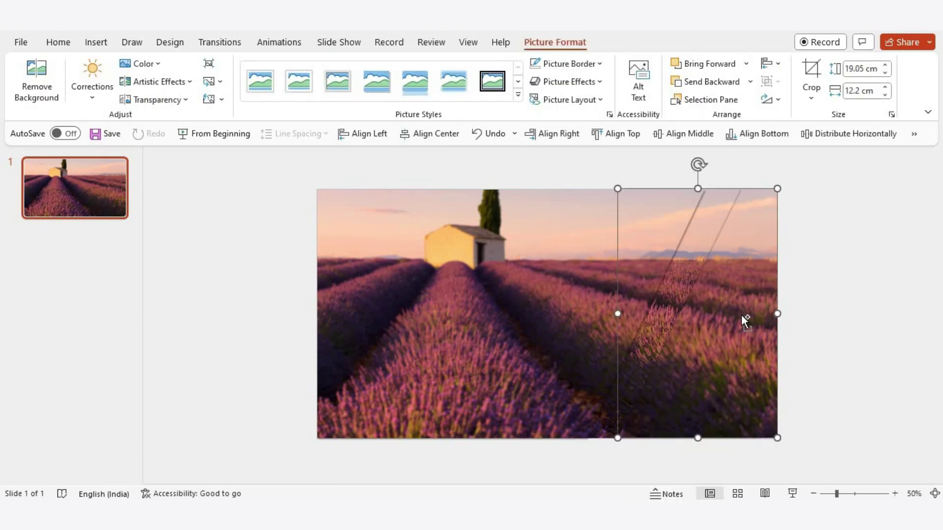
{"action": "key", "text": "ctrl+d"}
{"action": "left_click", "coordinate": [829, 335]}
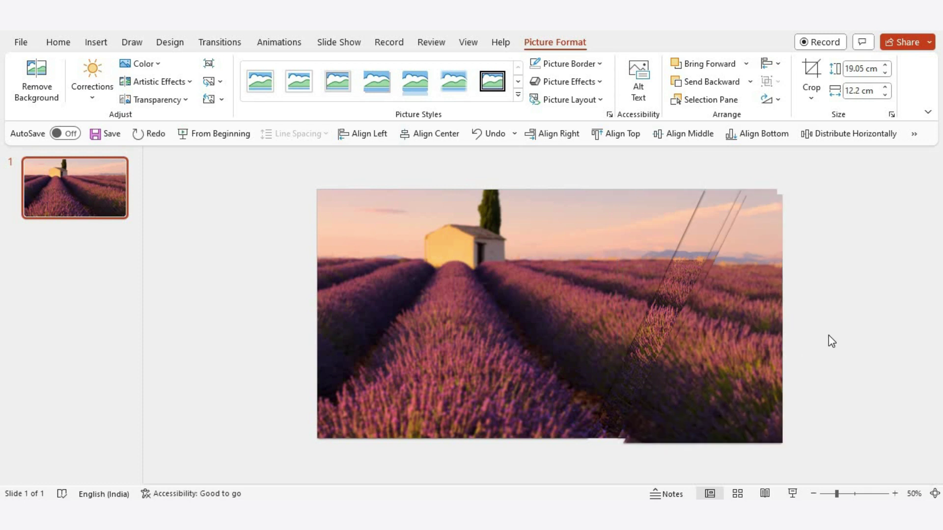
{"action": "left_click_drag", "start_coordinate": [728, 367], "coordinate": [749, 361]}
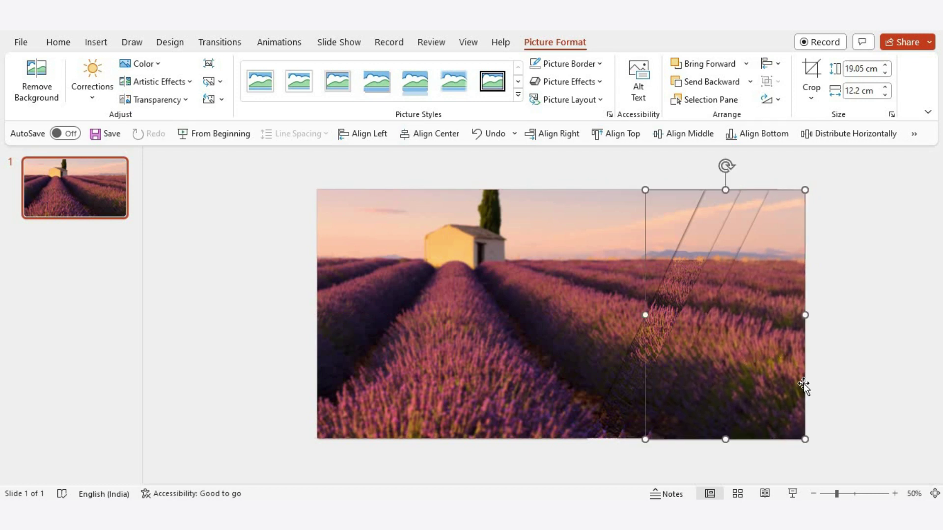
{"action": "left_click", "coordinate": [18, 201]}
{"action": "left_click", "coordinate": [78, 196]}
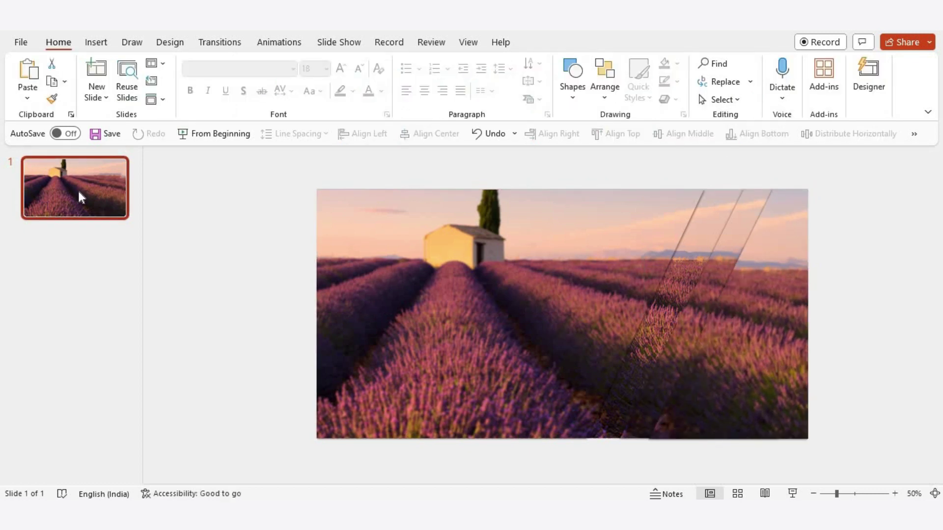
Step: Duplicate slide 1 as slide 2 and begin cropping its large lavender picture
{"action": "key", "text": "ctrl+d"}
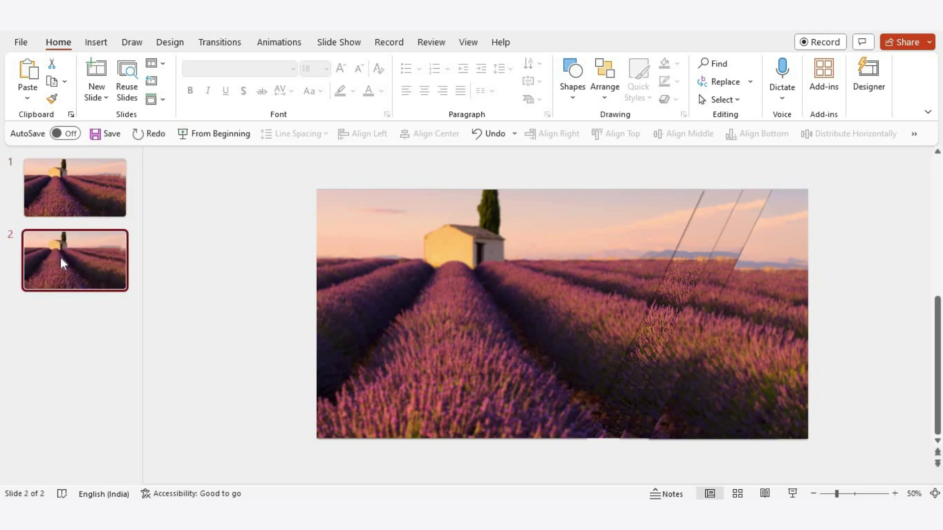
{"action": "left_click", "coordinate": [595, 322]}
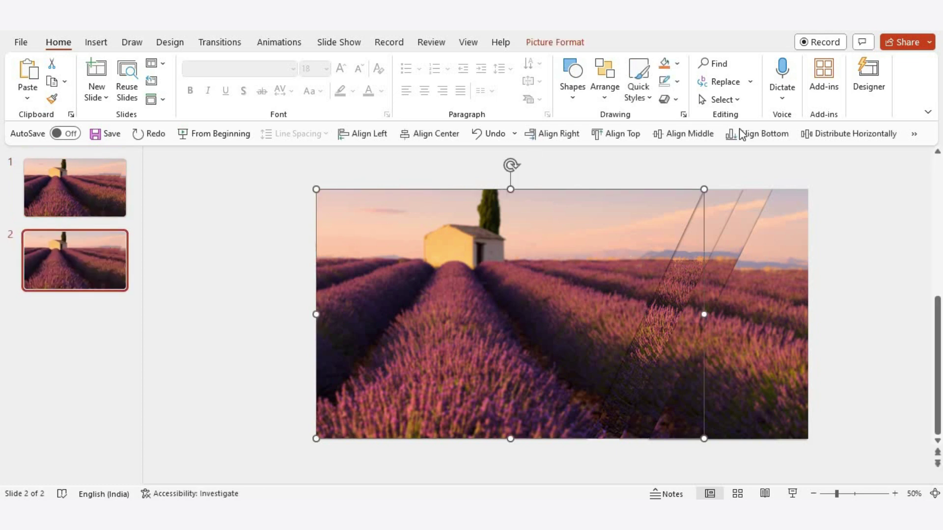
{"action": "left_click", "coordinate": [555, 42]}
{"action": "left_click", "coordinate": [811, 98]}
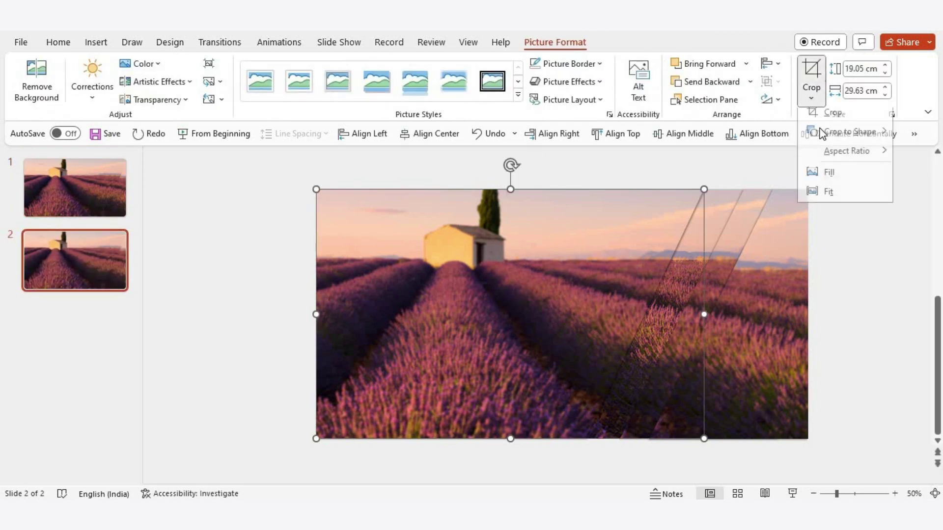
{"action": "left_click", "coordinate": [830, 120]}
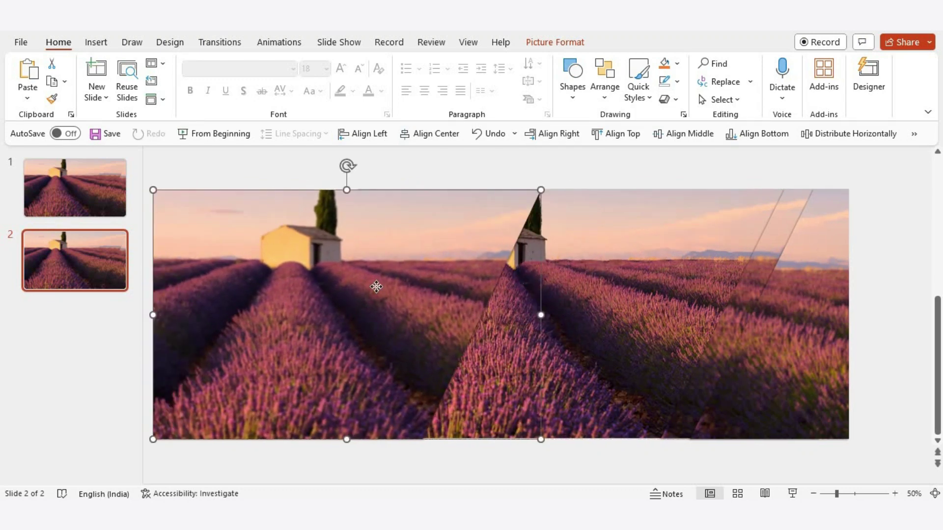
Step: Enlarge and shift the image inside the crop frame for a closer view of the field
{"action": "left_click", "coordinate": [555, 42]}
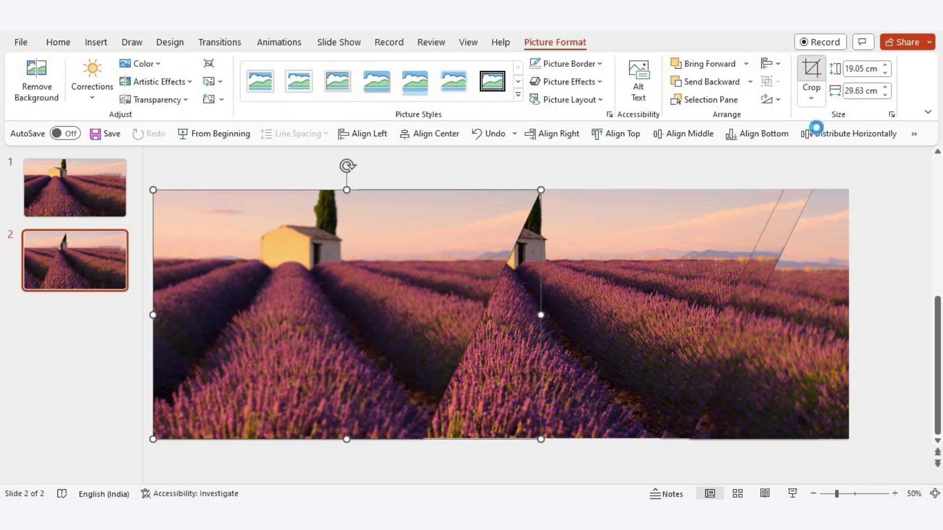
{"action": "left_click", "coordinate": [812, 81]}
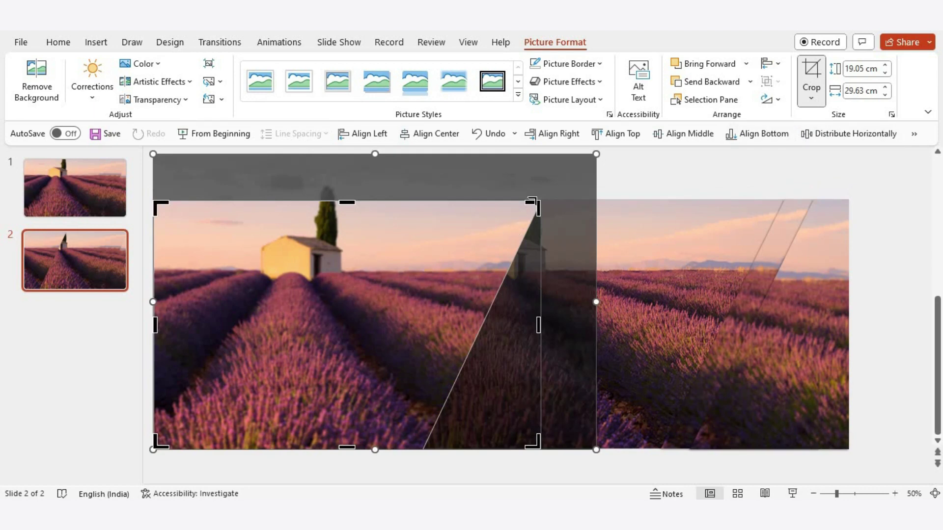
{"action": "left_click_drag", "start_coordinate": [603, 151], "coordinate": [676, 129]}
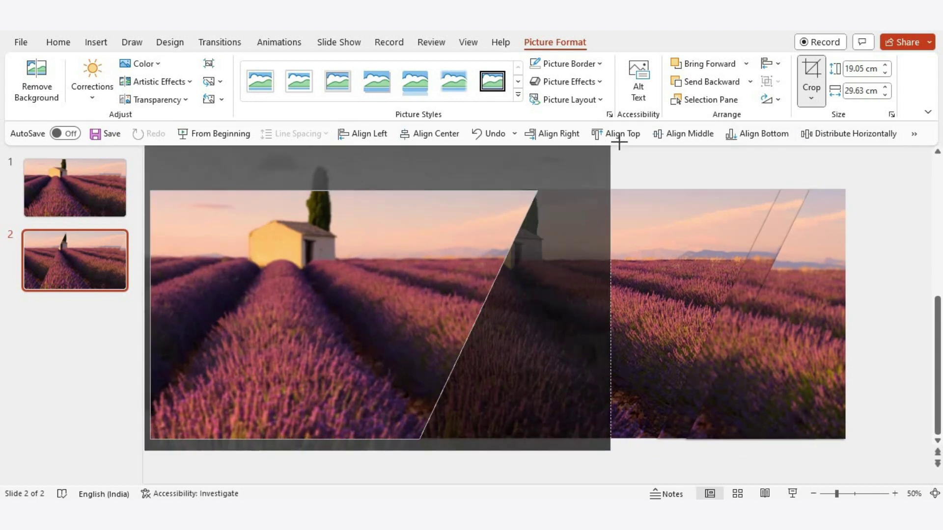
{"action": "left_click_drag", "start_coordinate": [363, 384], "coordinate": [265, 364]}
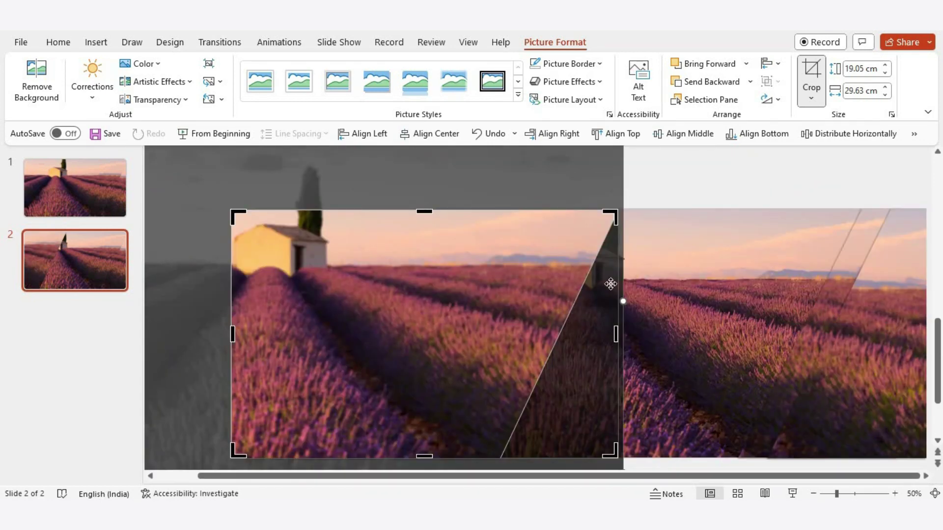
{"action": "key", "text": "ctrl+z"}
{"action": "left_click", "coordinate": [640, 202]}
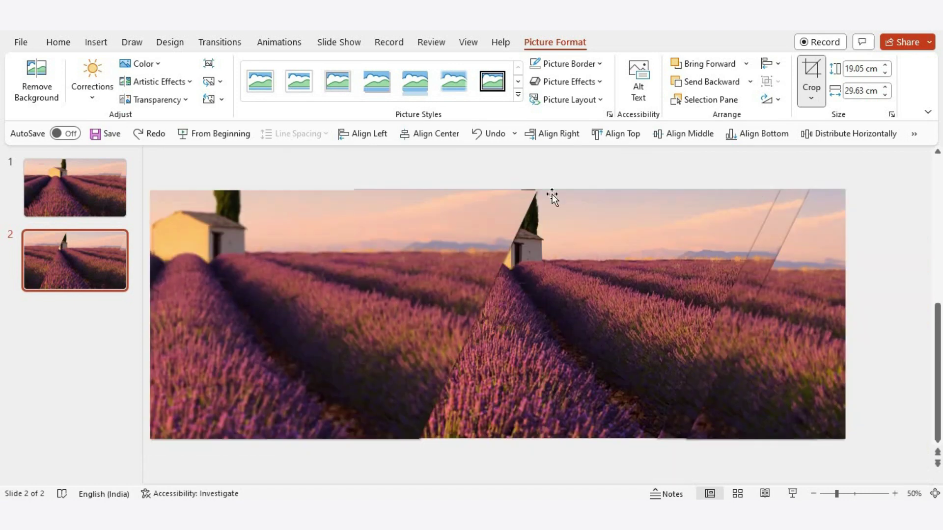
{"action": "left_click", "coordinate": [772, 311]}
Step: Re-crop the right-hand slanted piece, repositioning the photo inside its crop frame
{"action": "left_click", "coordinate": [772, 310]}
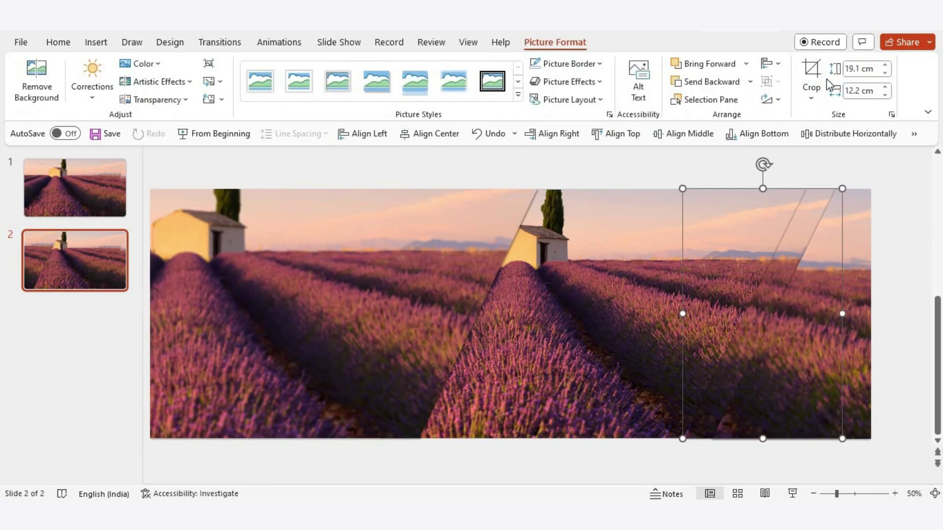
{"action": "left_click", "coordinate": [811, 96]}
{"action": "left_click", "coordinate": [844, 119]}
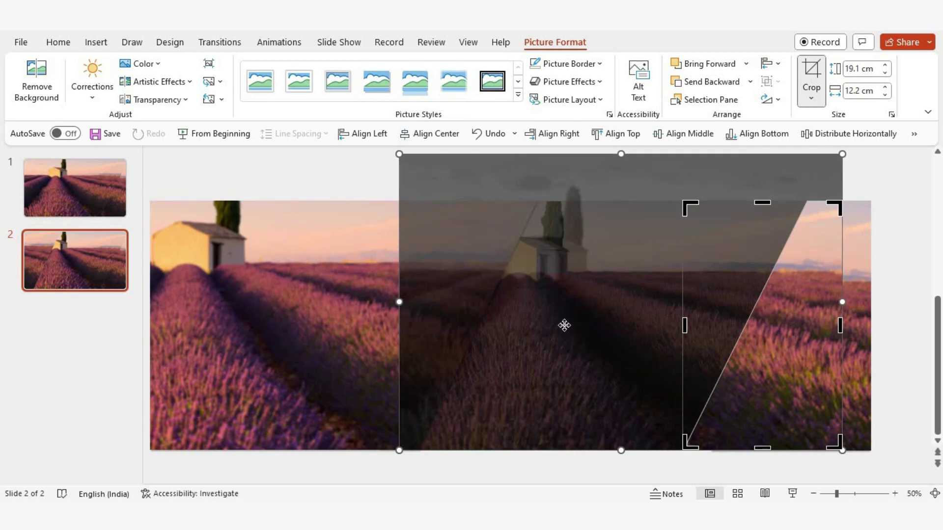
{"action": "mouse_move", "coordinate": [587, 327]}
{"action": "left_mouse_down"}
{"action": "mouse_move", "coordinate": [707, 341]}
{"action": "mouse_move", "coordinate": [765, 385]}
{"action": "mouse_move", "coordinate": [690, 308]}
{"action": "mouse_move", "coordinate": [712, 314]}
{"action": "left_mouse_up"}
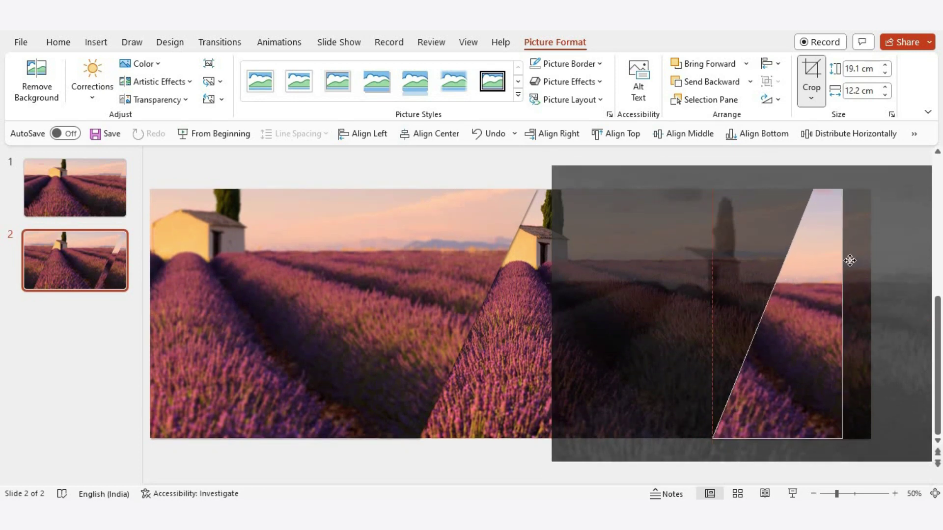
{"action": "left_click", "coordinate": [452, 165]}
{"action": "left_click", "coordinate": [801, 354]}
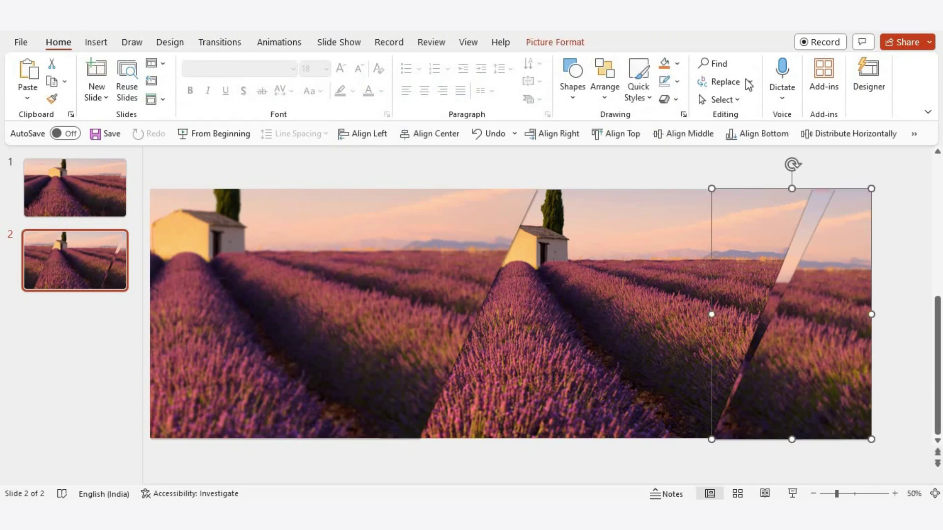
{"action": "left_click", "coordinate": [570, 44]}
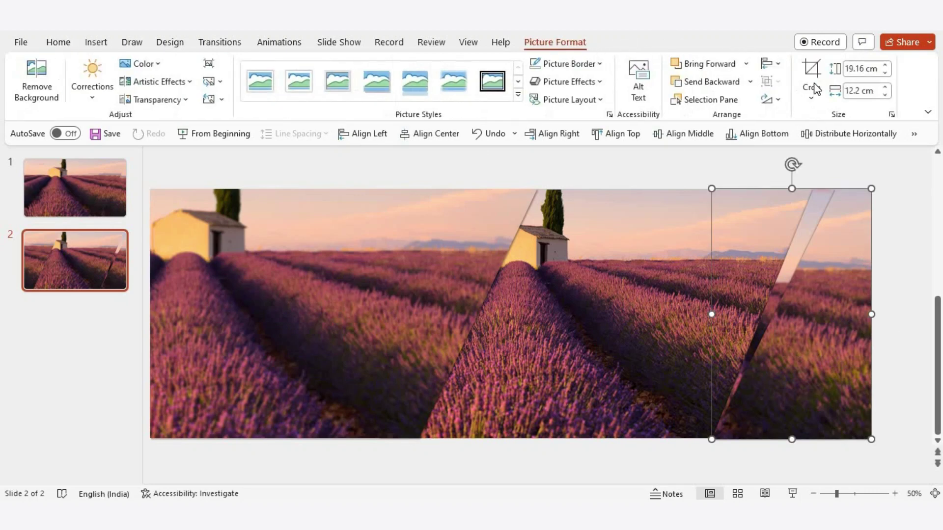
{"action": "left_click", "coordinate": [811, 99]}
{"action": "left_click", "coordinate": [811, 336]}
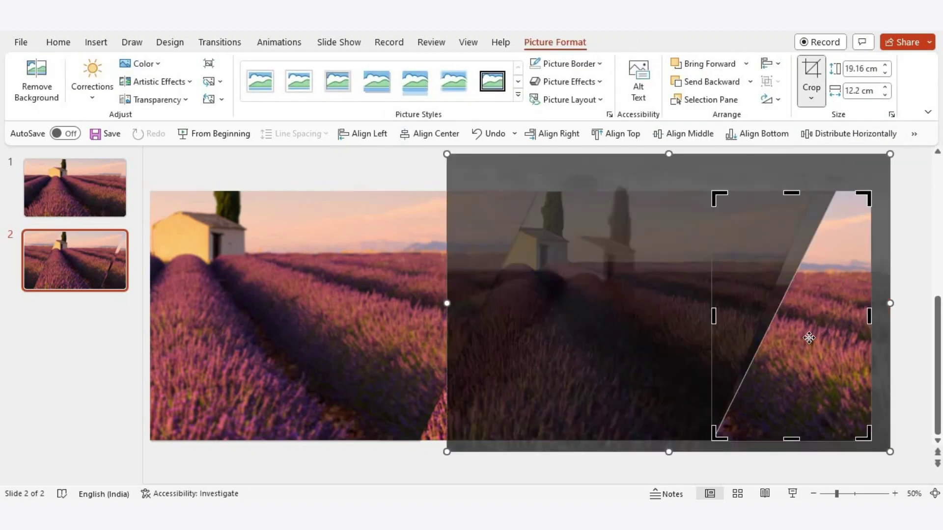
{"action": "mouse_move", "coordinate": [857, 340]}
{"action": "left_mouse_down"}
{"action": "mouse_move", "coordinate": [739, 325]}
{"action": "mouse_move", "coordinate": [754, 314]}
{"action": "left_mouse_up"}
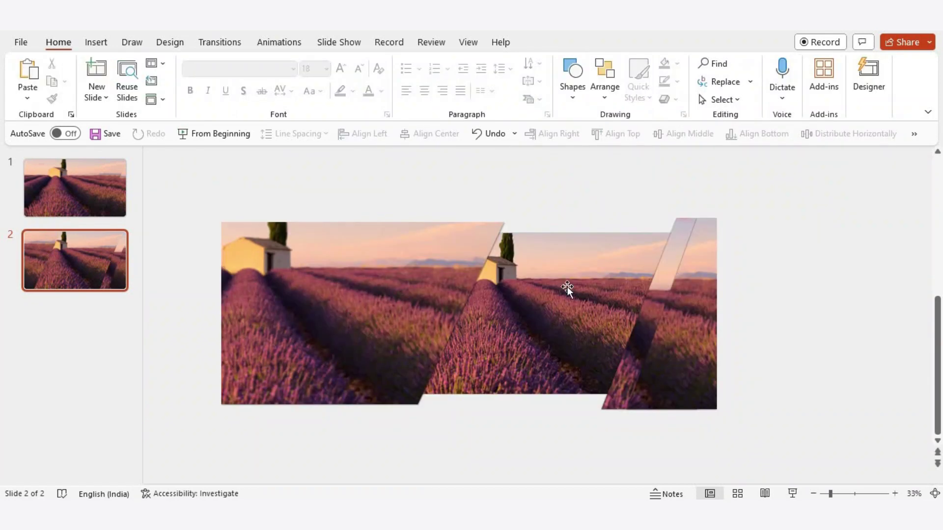
Step: Enlarge the middle slanted picture toward the top-right, then undo the last change
{"action": "left_click", "coordinate": [567, 289]}
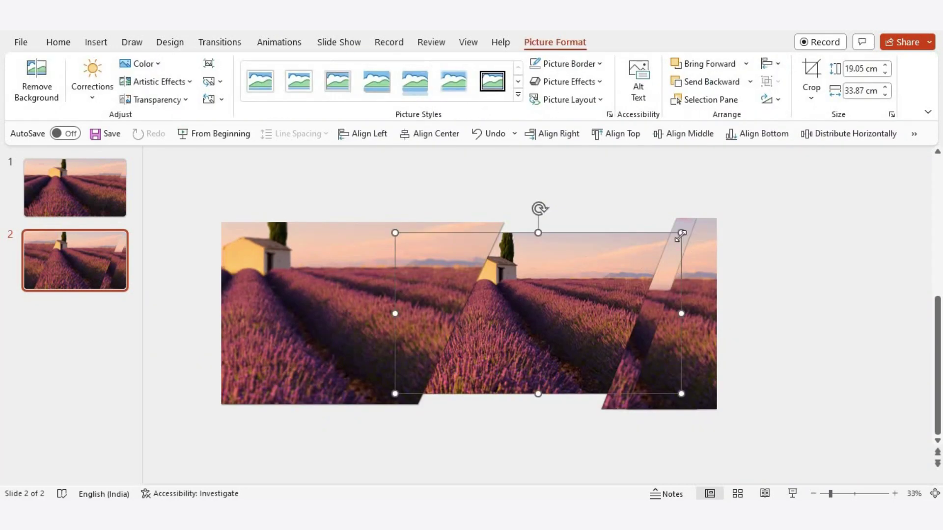
{"action": "left_click_drag", "start_coordinate": [680, 234], "coordinate": [720, 227]}
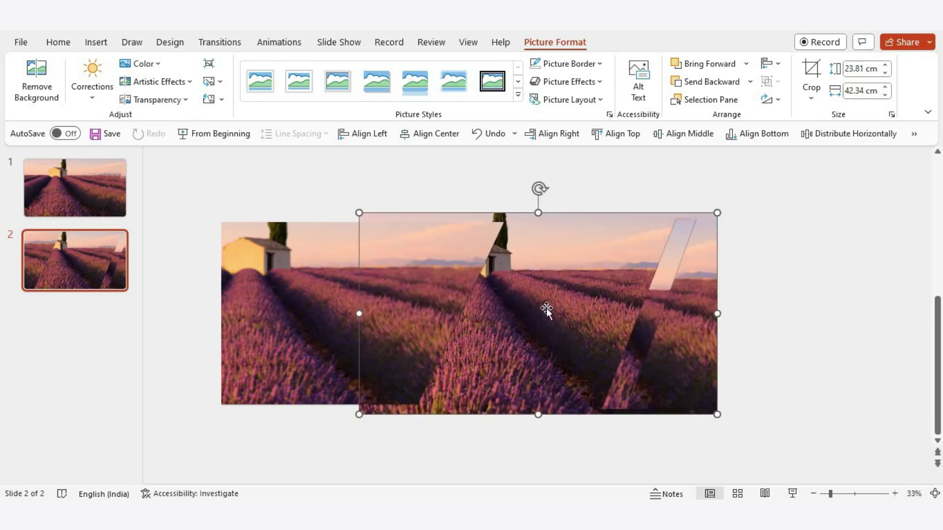
{"action": "key", "text": "ctrl+z"}
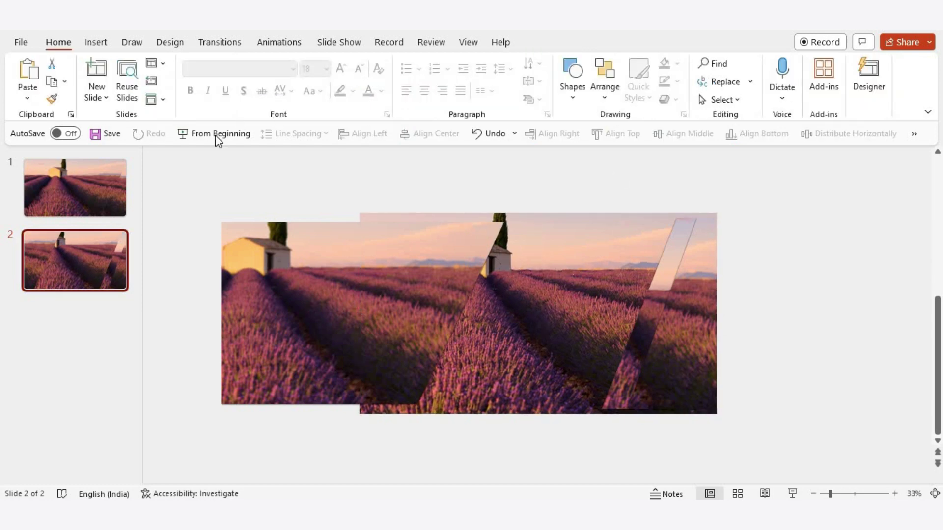
Step: Add text boxes on slide 1 with the 'SUNSET GLOW' title and 'Presentation' subtitle
{"action": "left_click", "coordinate": [117, 167]}
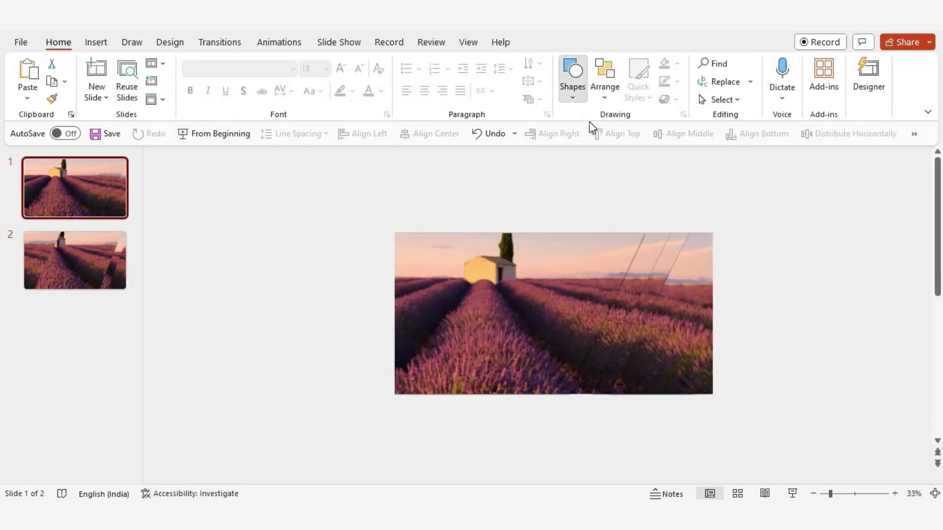
{"action": "left_click", "coordinate": [572, 97]}
{"action": "left_click", "coordinate": [576, 129]}
{"action": "left_click_drag", "start_coordinate": [548, 294], "coordinate": [578, 297]}
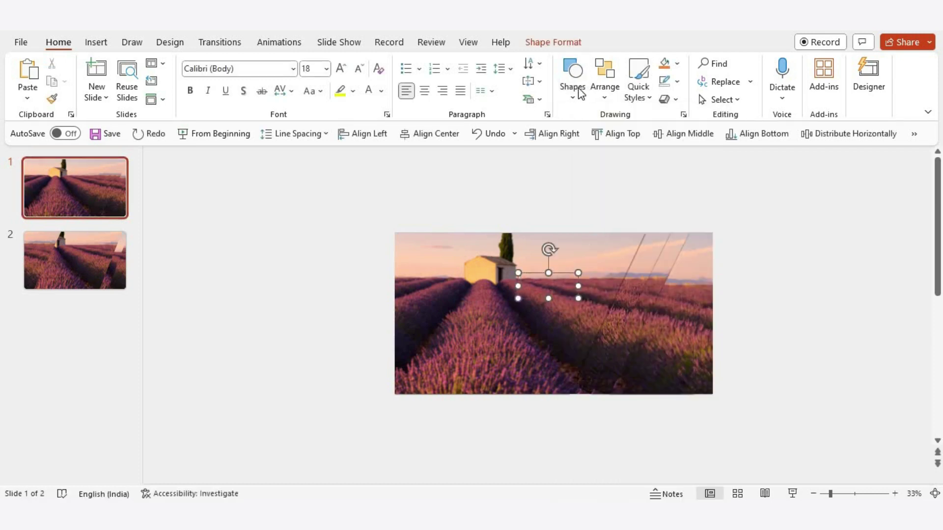
{"action": "left_click", "coordinate": [573, 94]}
{"action": "left_click", "coordinate": [576, 128]}
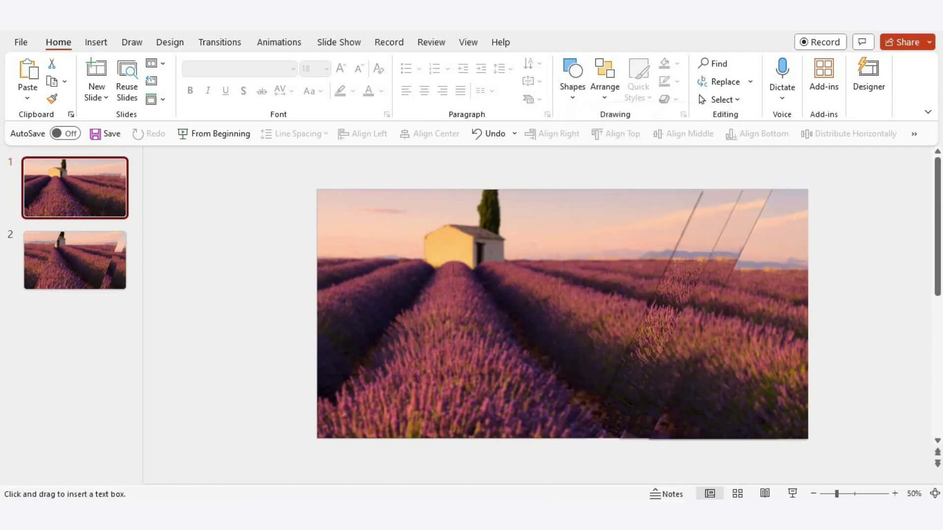
{"action": "left_click", "coordinate": [522, 303]}
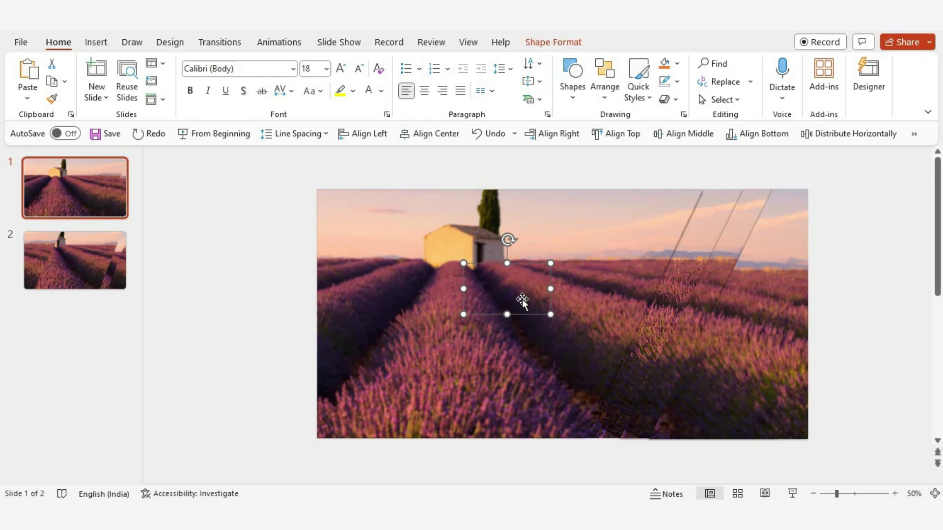
{"action": "key", "text": "ctrl+v"}
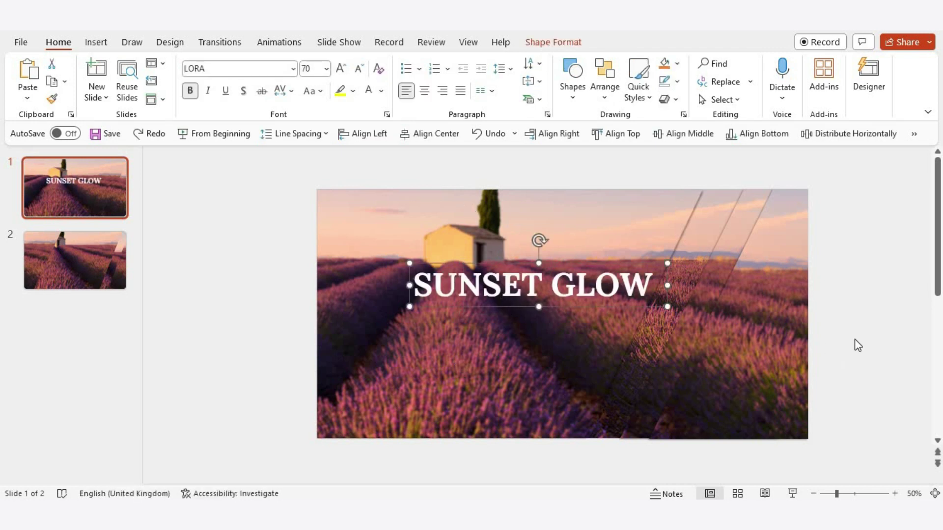
{"action": "left_click", "coordinate": [526, 311]}
{"action": "key", "text": "ctrl+v"}
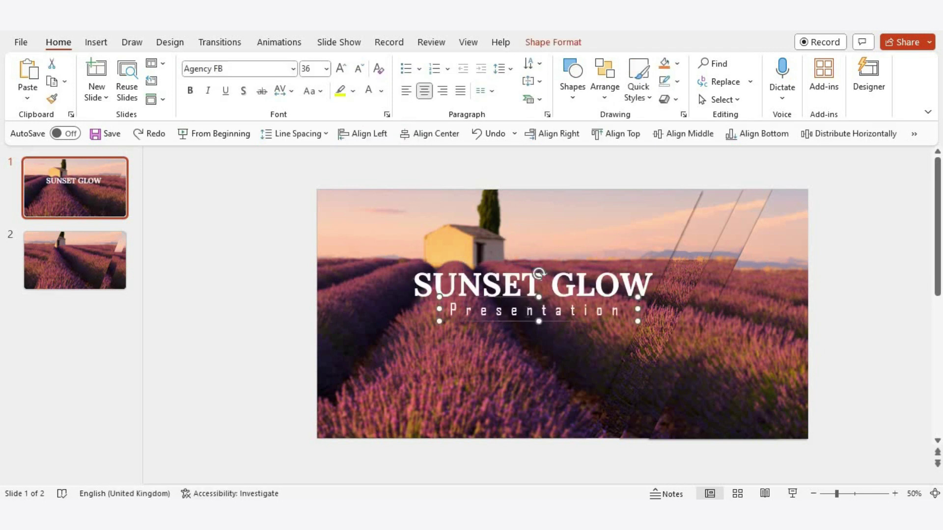
{"action": "left_click", "coordinate": [242, 255]}
Step: Select the title and subtitle together and send them to the back
{"action": "left_click_drag", "start_coordinate": [287, 216], "coordinate": [763, 432]}
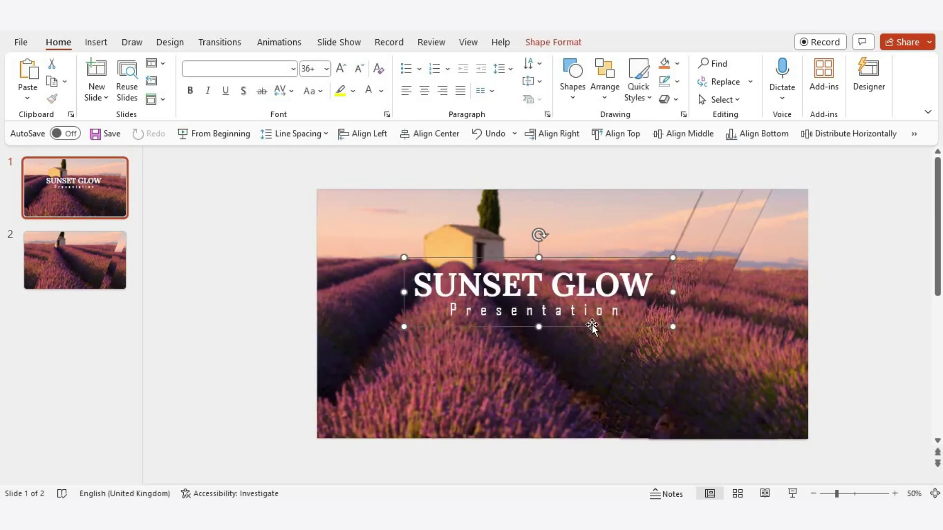
{"action": "left_click", "coordinate": [553, 42]}
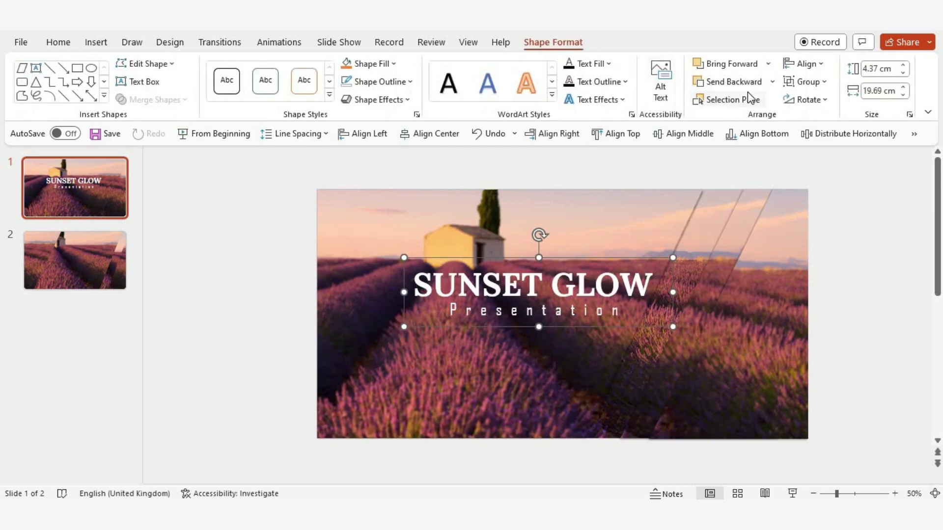
{"action": "left_click", "coordinate": [771, 82]}
{"action": "left_click", "coordinate": [754, 118]}
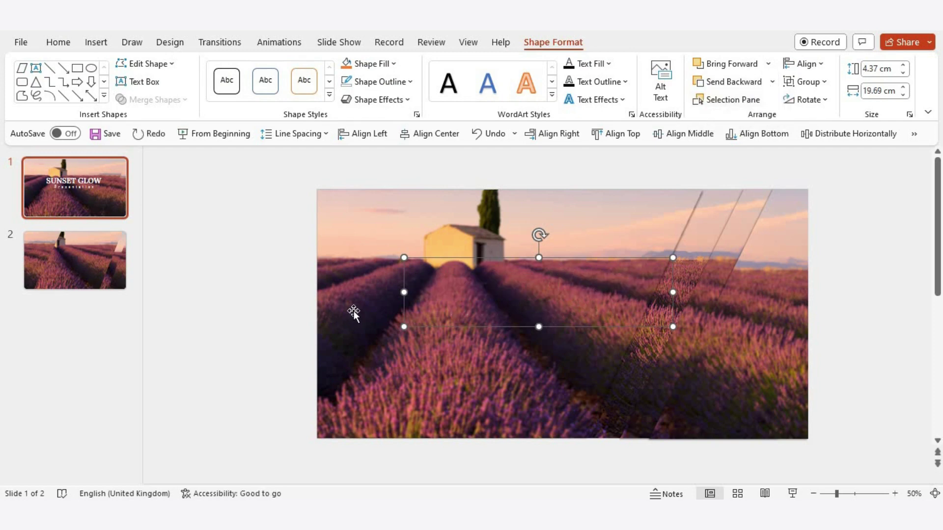
Step: Paste the SUNSET GLOW title onto slide 2 over its pictures
{"action": "scroll", "coordinate": [595, 316], "scroll_direction": "down", "scroll_amount": 2}
{"action": "left_click", "coordinate": [598, 316]}
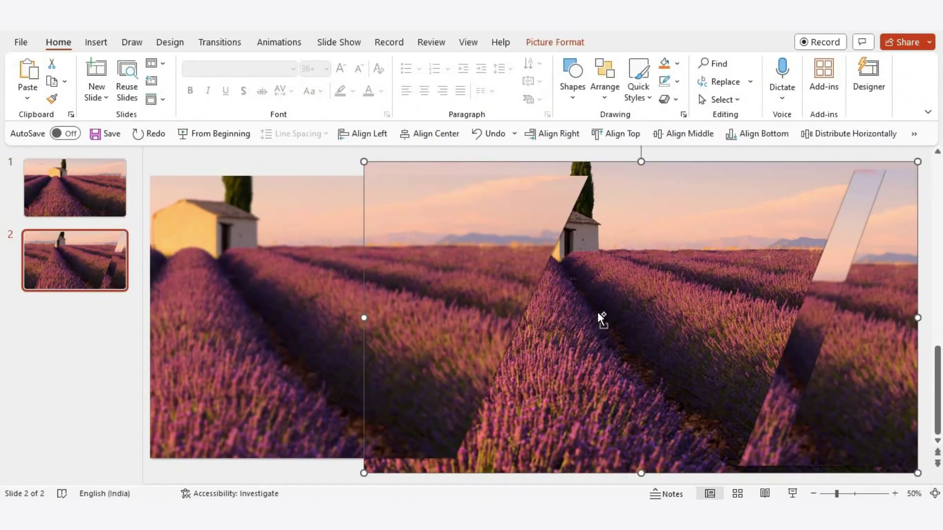
{"action": "key", "text": "ctrl+v"}
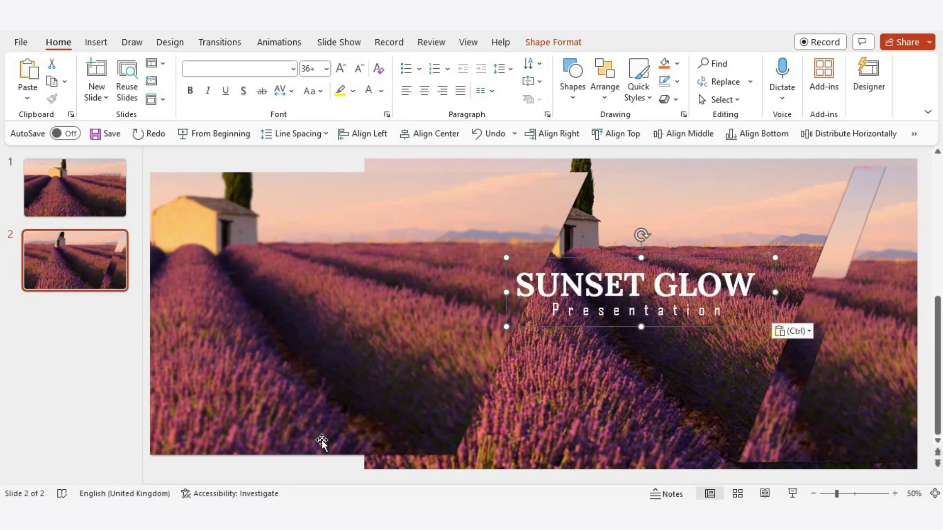
{"action": "left_click", "coordinate": [602, 447]}
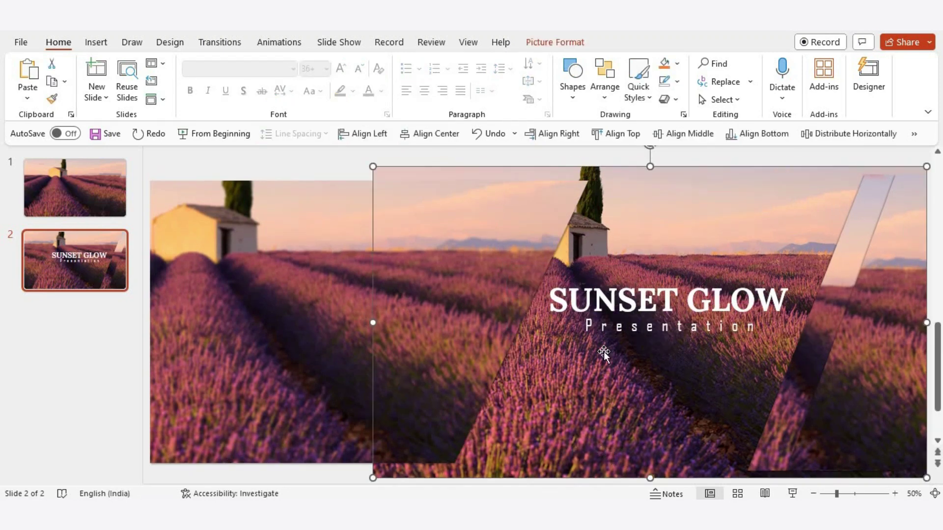
{"action": "left_click", "coordinate": [93, 175]}
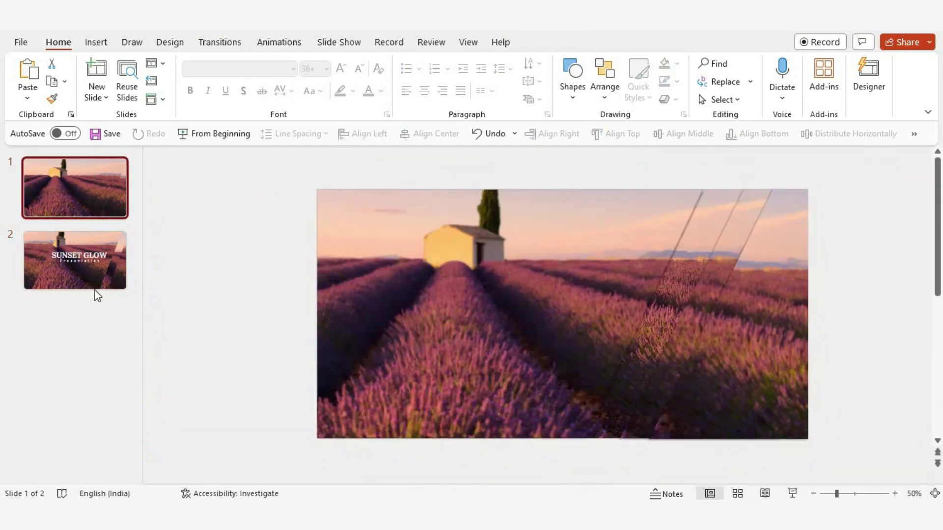
Step: Apply the Morph transition to both slides and play the slideshow from slide 1
{"action": "left_click", "coordinate": [96, 293], "text": "shift"}
{"action": "left_click", "coordinate": [220, 42]}
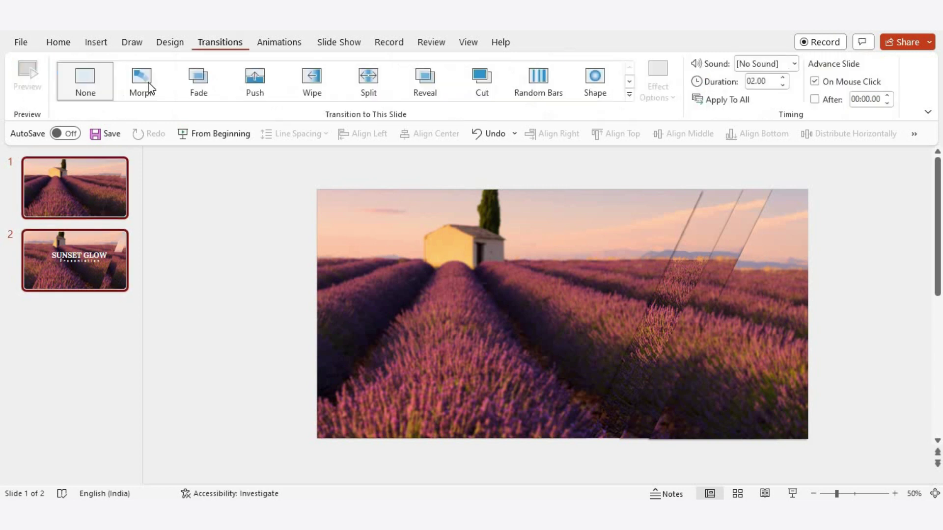
{"action": "left_click", "coordinate": [150, 91]}
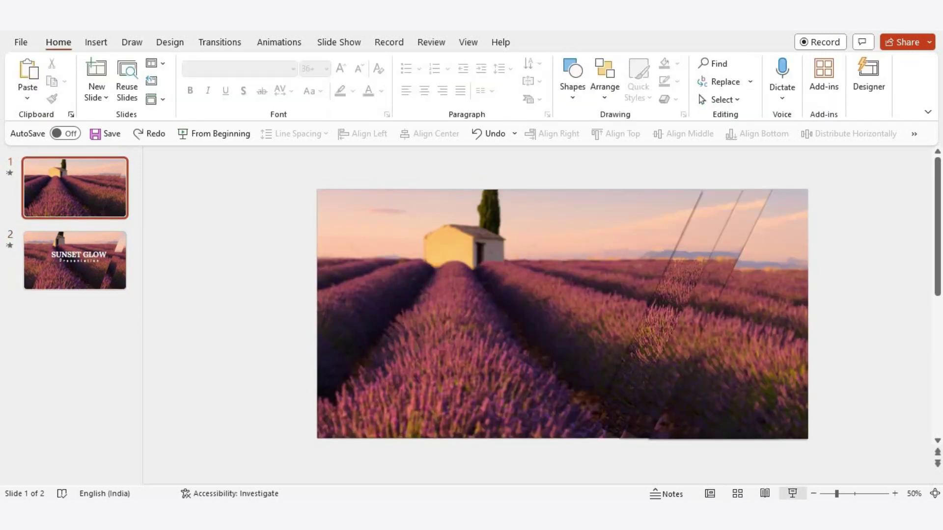
{"action": "left_click", "coordinate": [792, 493]}
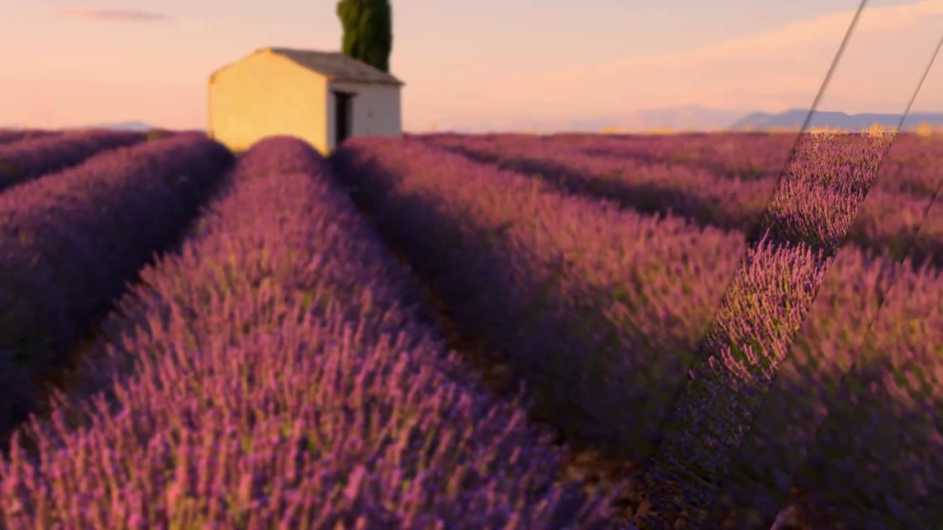